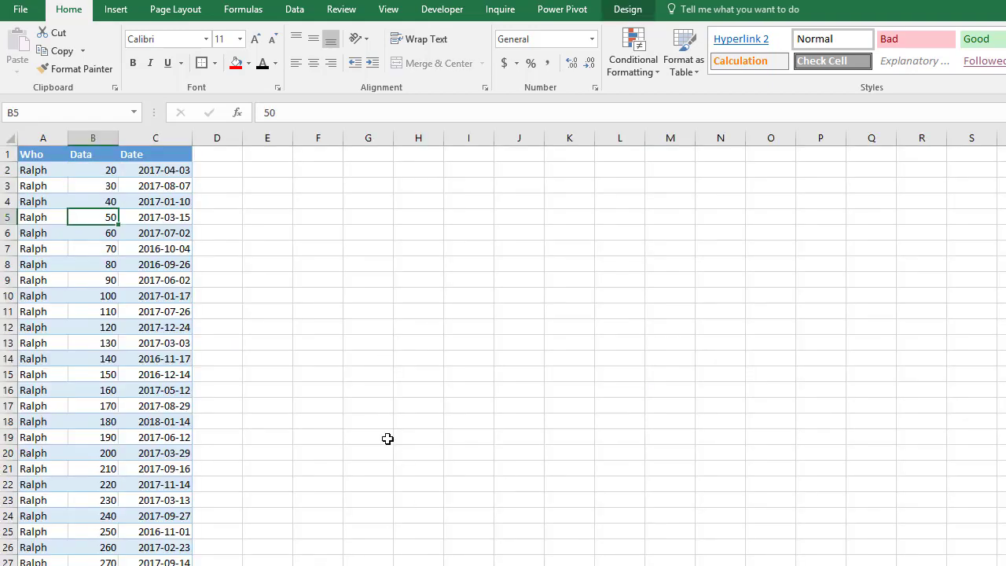
Examine the Who, Data and Date tables on the three data sheets and the note advising against splitting a dataset.
scroll(386, 438, down, 3)
scroll(386, 437, up, 3)
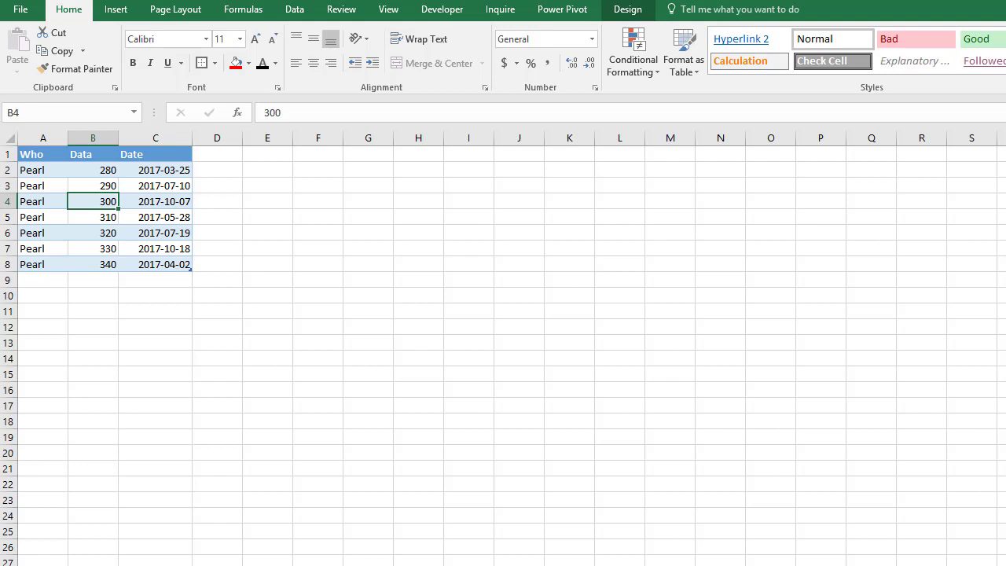
key(ctrl+Page_Down)
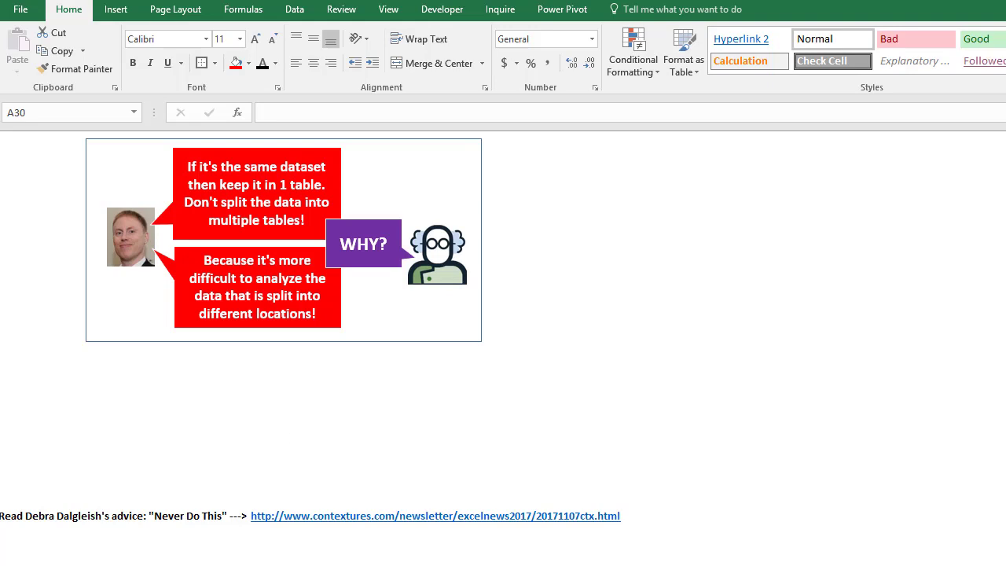
key(ctrl+Page_Down)
key(ctrl+Page_Down)
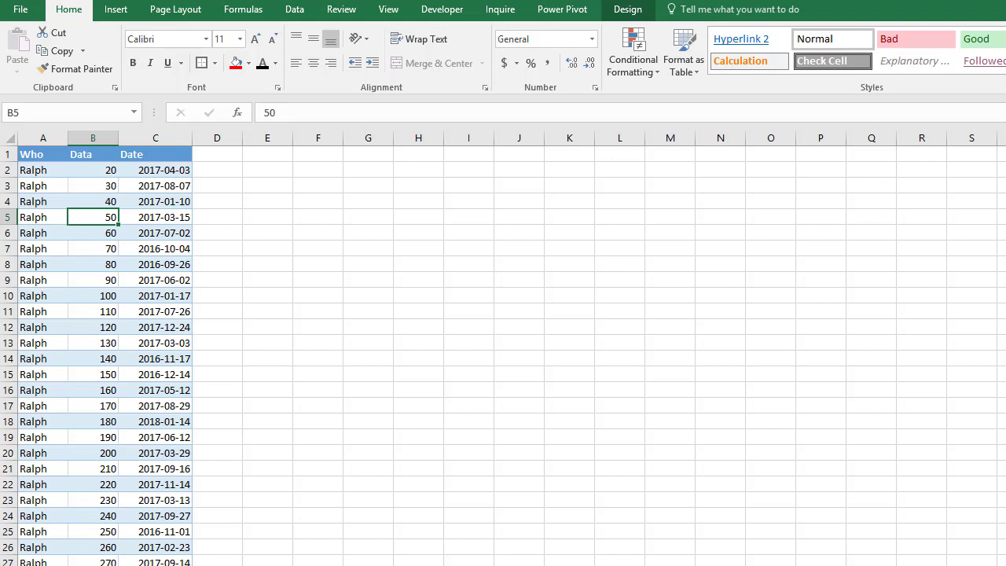
key(ctrl+Page_Down)
key(ctrl+Page_Up)
key(ctrl+Page_Up)
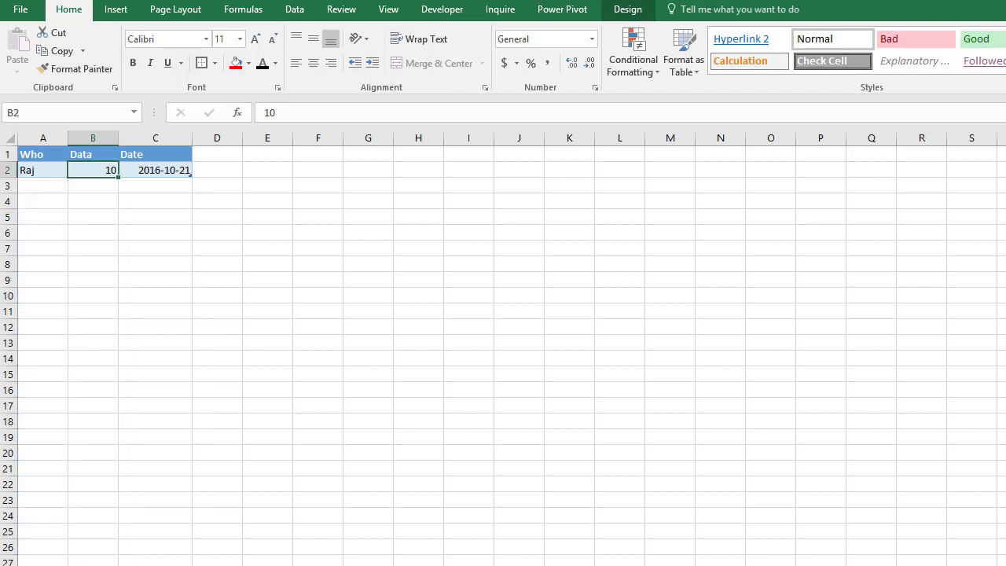
key(ctrl+Page_Up)
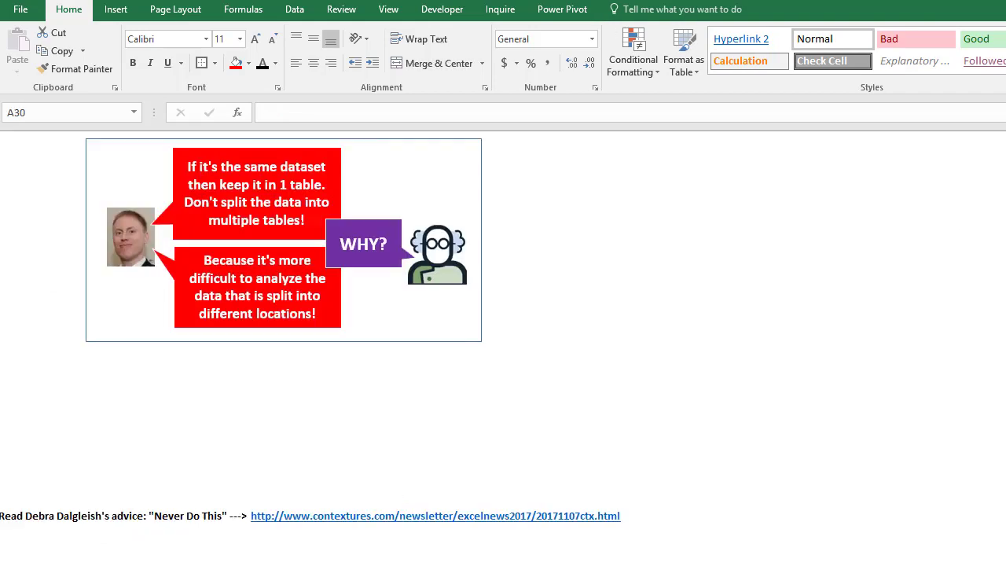
key(ctrl+Page_Up)
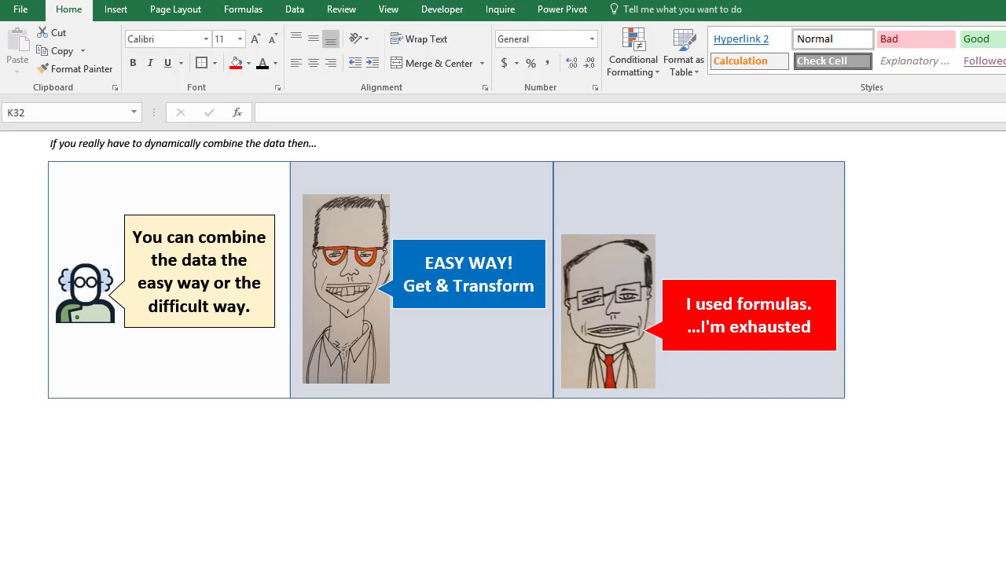
Revisit the data tables, read the sheet comparing combining methods, and bring up the sheet listing the Get & Transform steps.
key(ctrl+Page_Down)
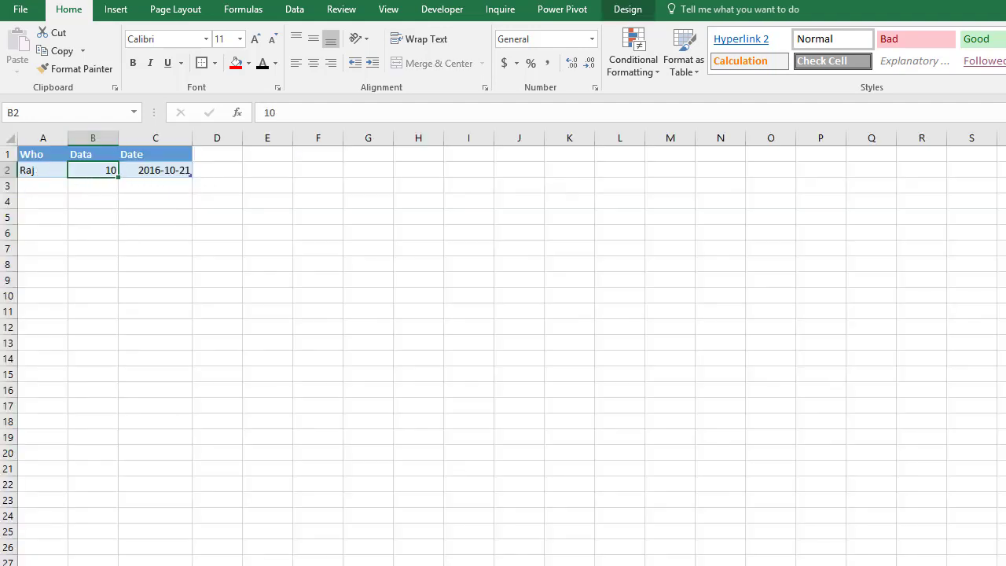
key(ctrl+Page_Down)
key(ctrl+Page_Down)
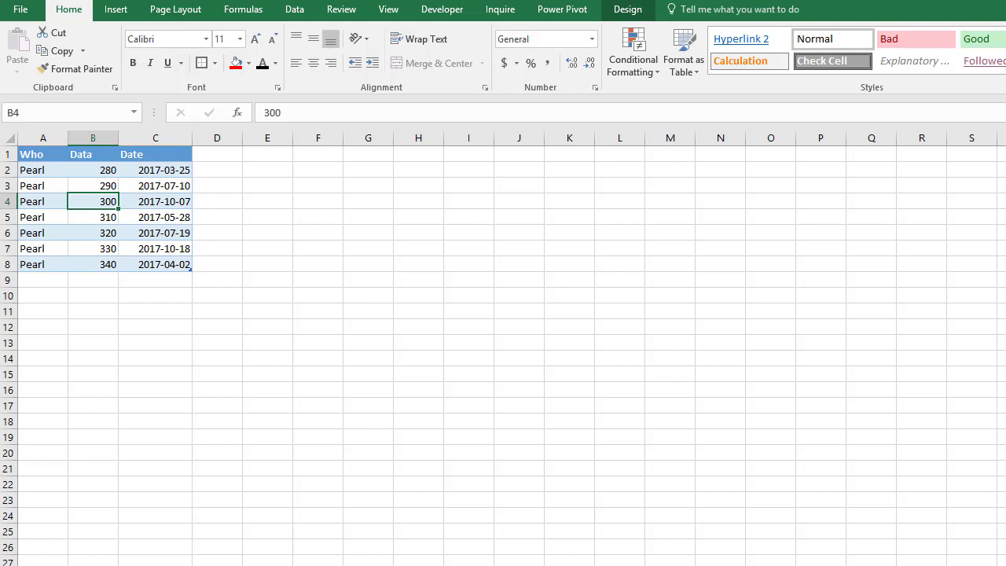
key(ctrl+Page_Down)
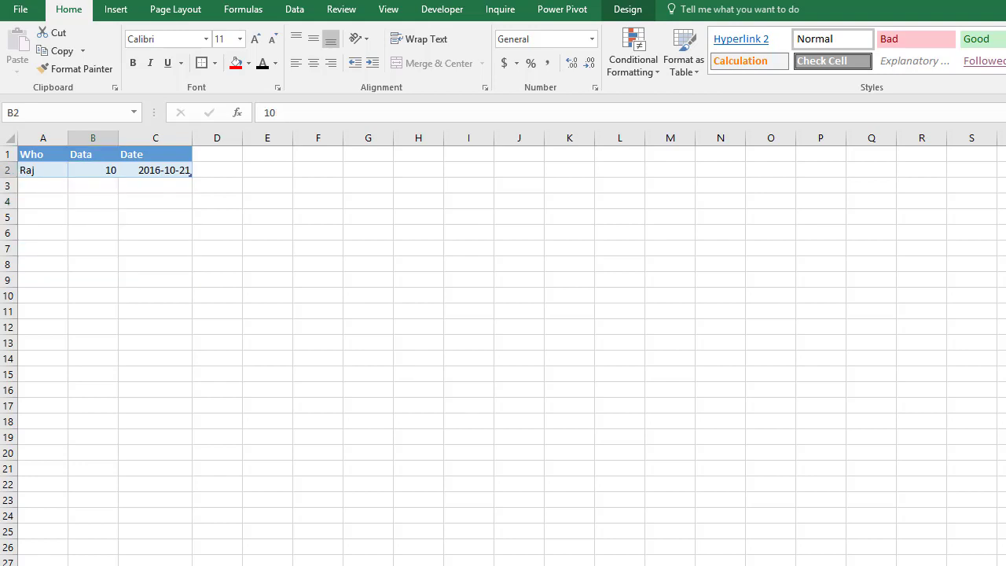
key(ctrl+Page_Down)
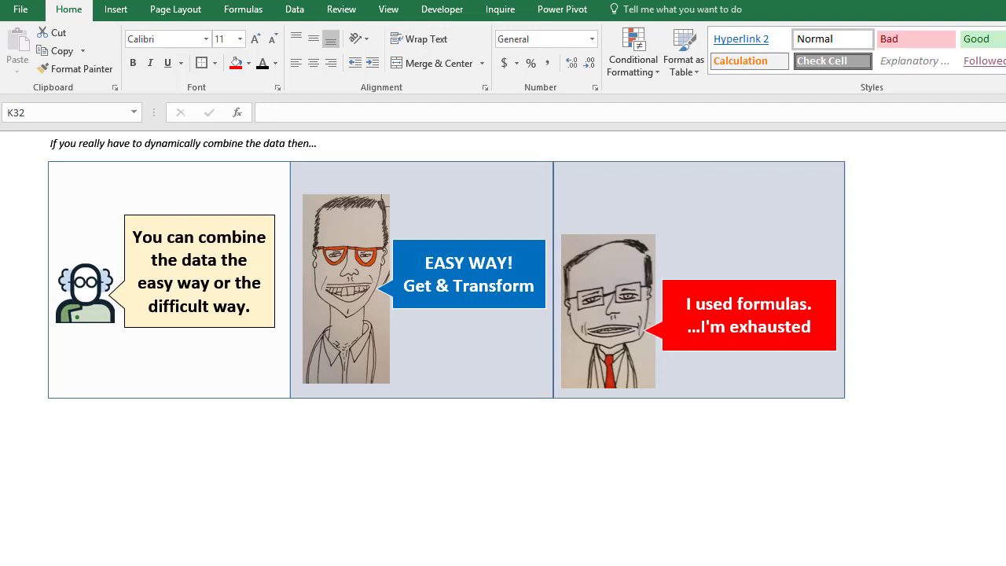
key(ctrl+Page_Down)
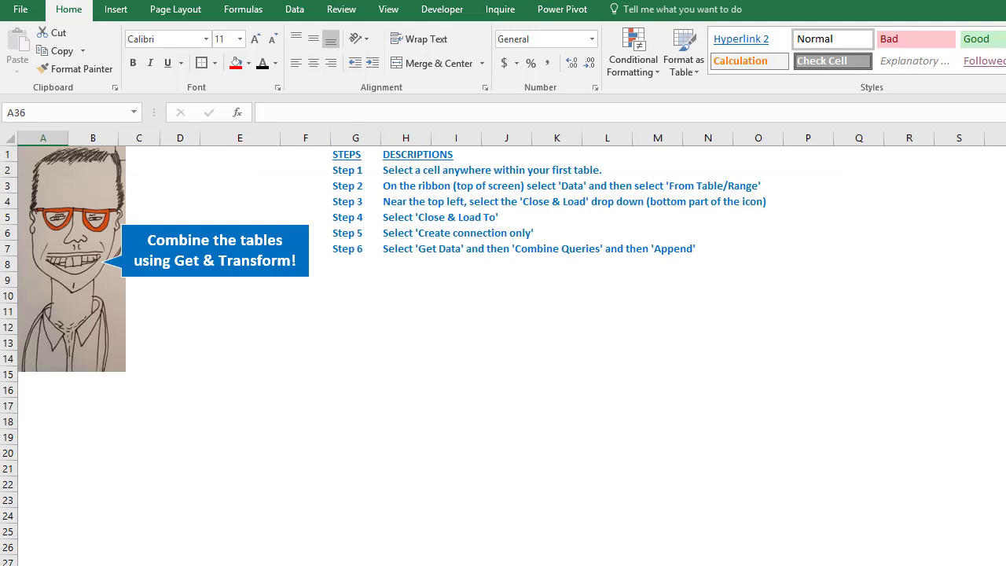
Display the workbook's Queries & Connections and place the list below the written steps.
click(295, 12)
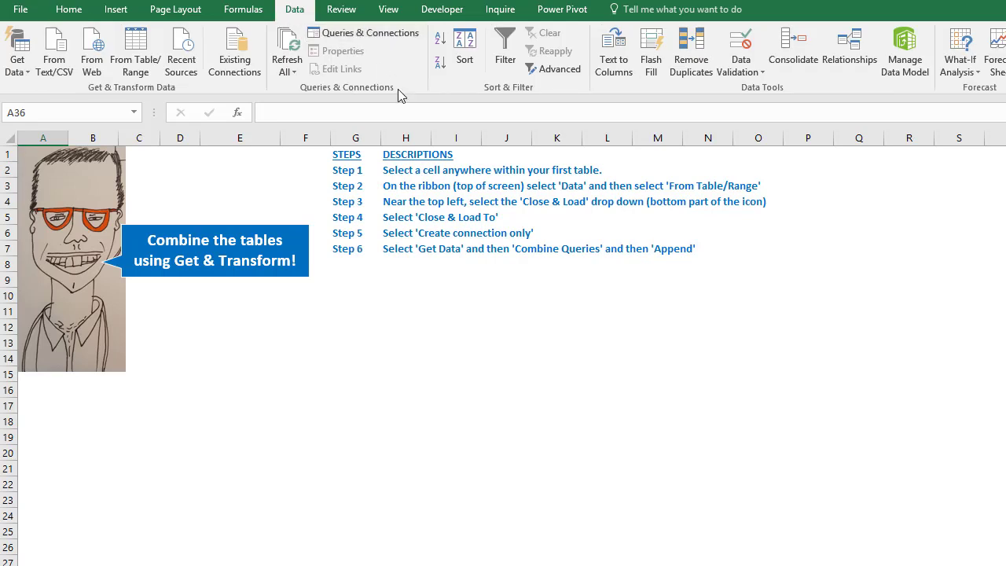
click(364, 33)
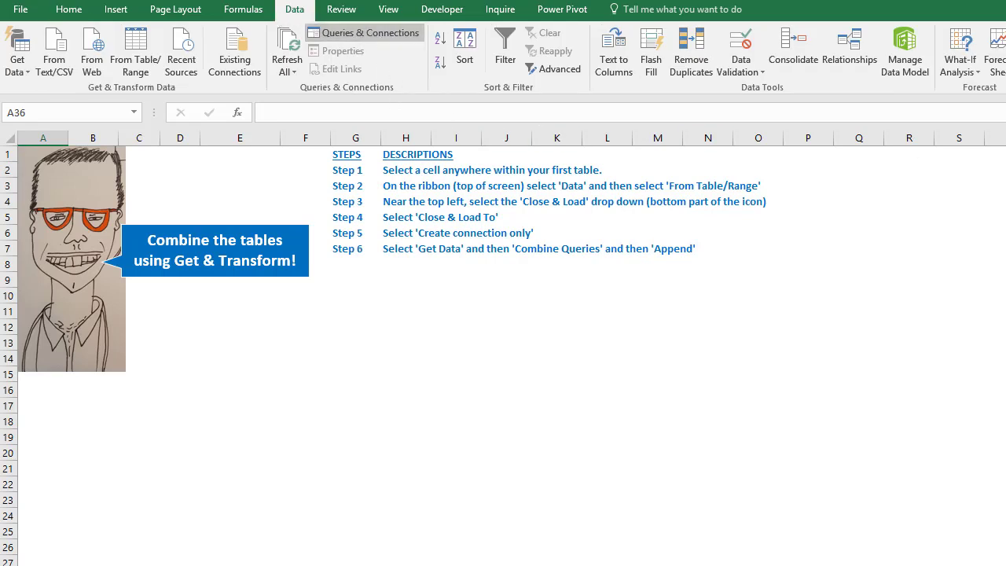
drag(655, 284, 633, 276)
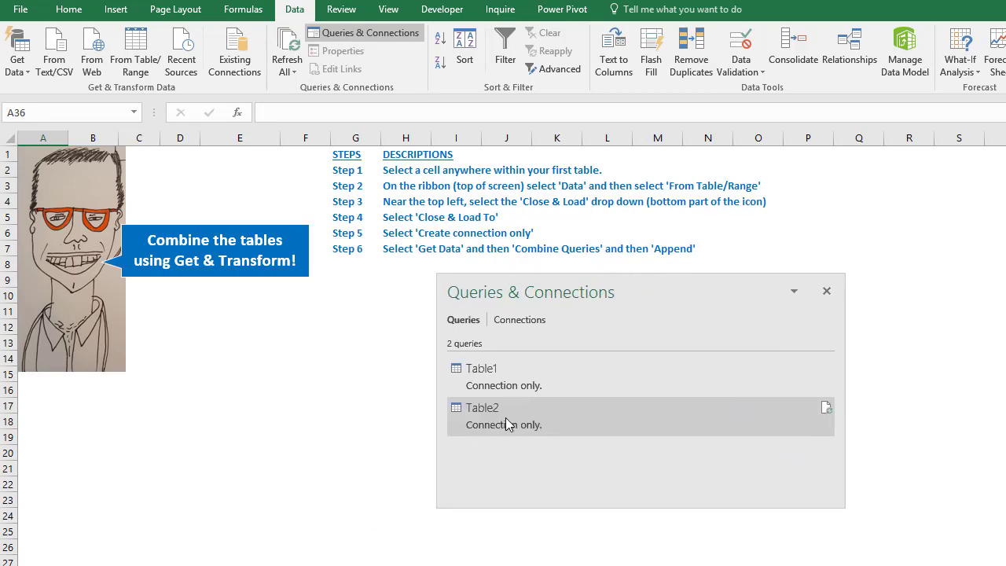
Create a query from the seven-row table on the last data sheet, opening it in the Query Editor.
key(ctrl+Page_Down)
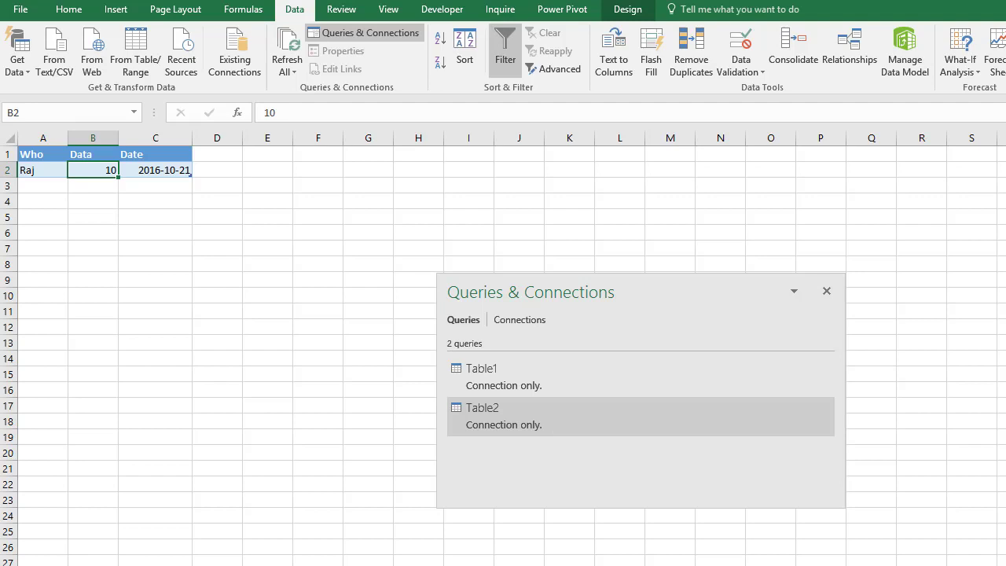
key(ctrl+Page_Down)
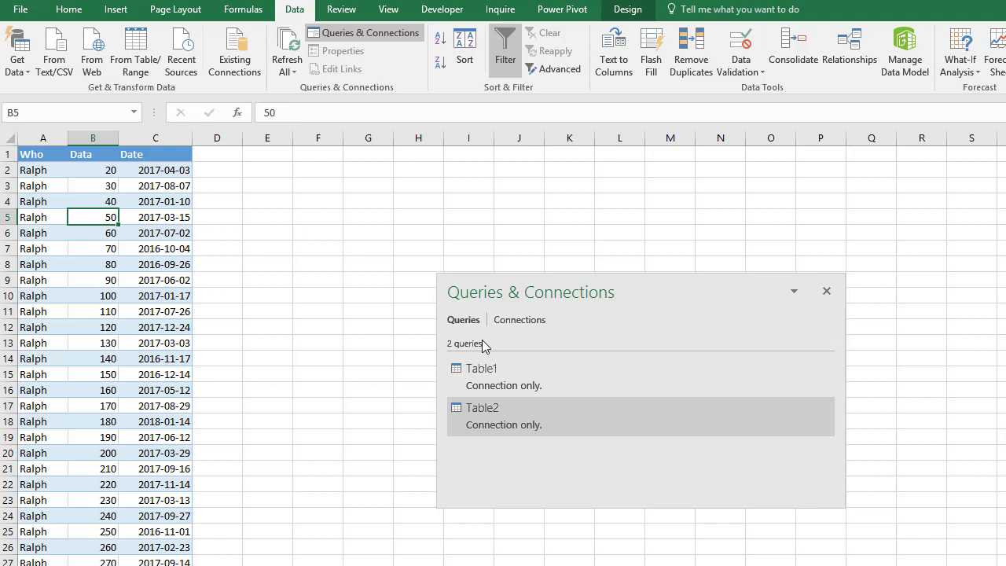
key(ctrl+Page_Down)
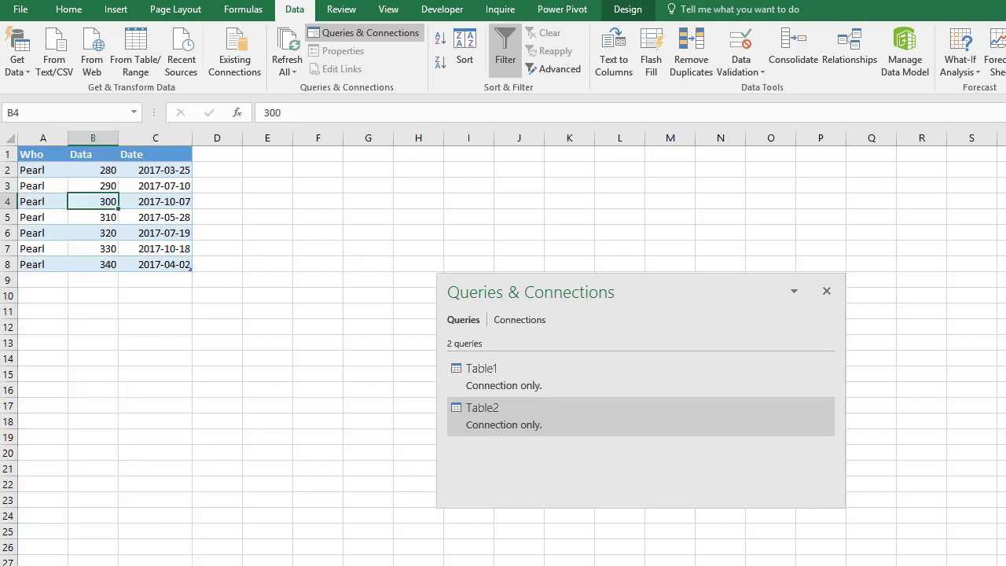
key(ctrl+Page_Up)
key(ctrl+Page_Up)
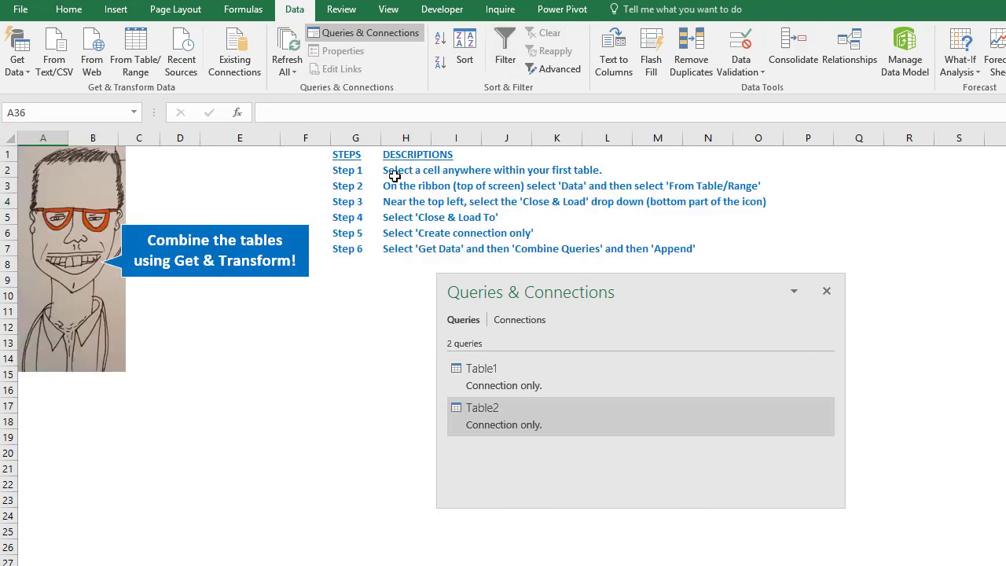
key(ctrl+Page_Down)
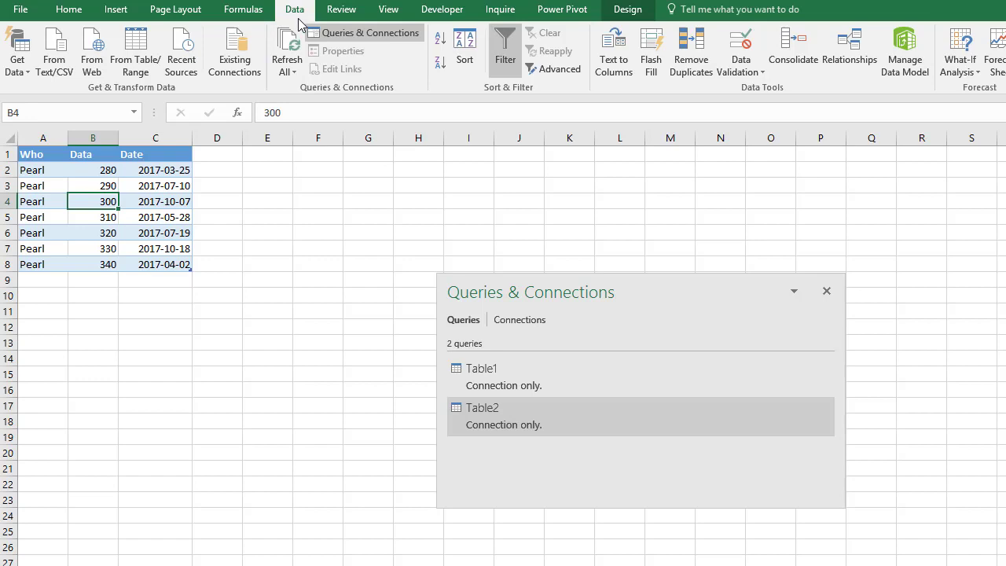
click(250, 11)
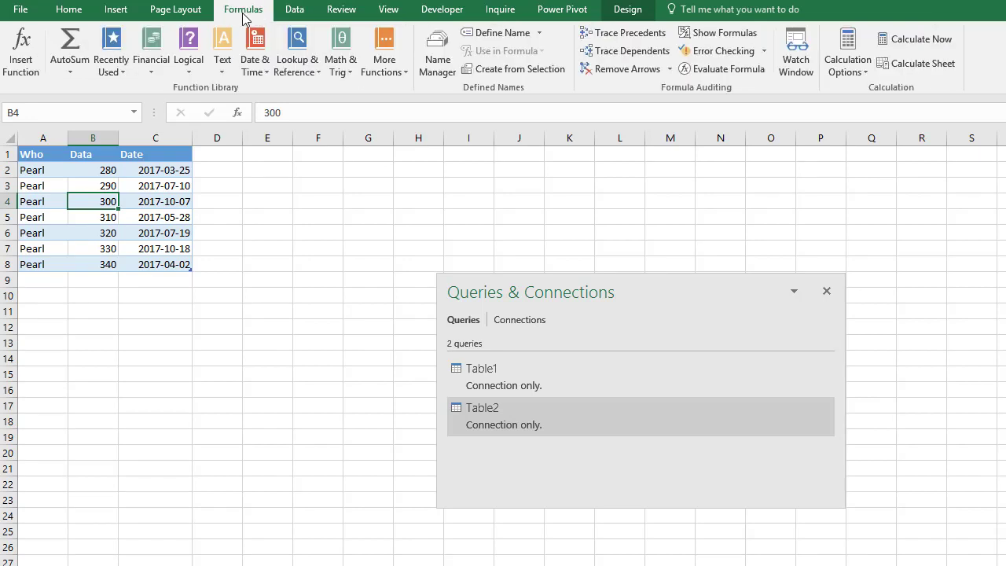
click(289, 11)
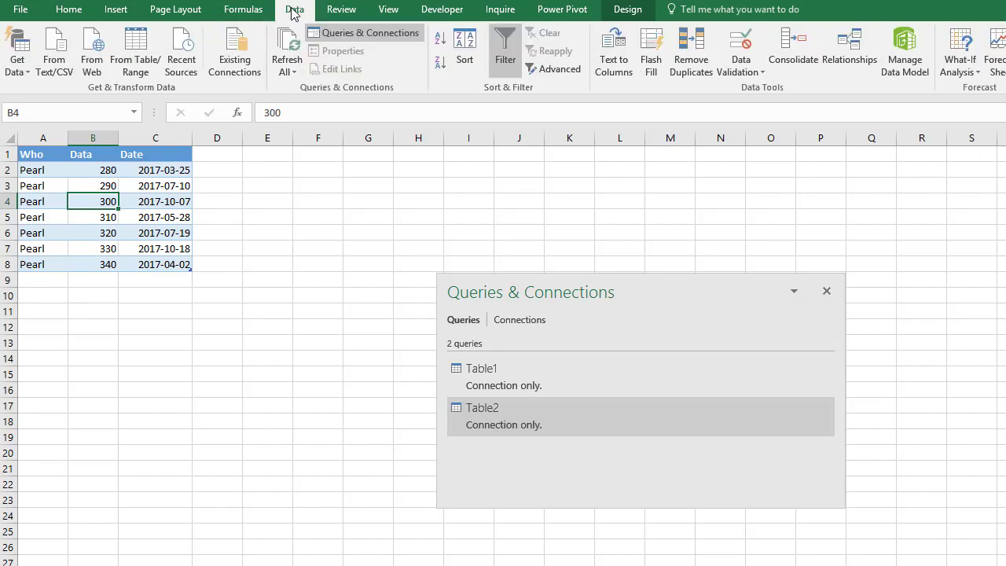
click(135, 49)
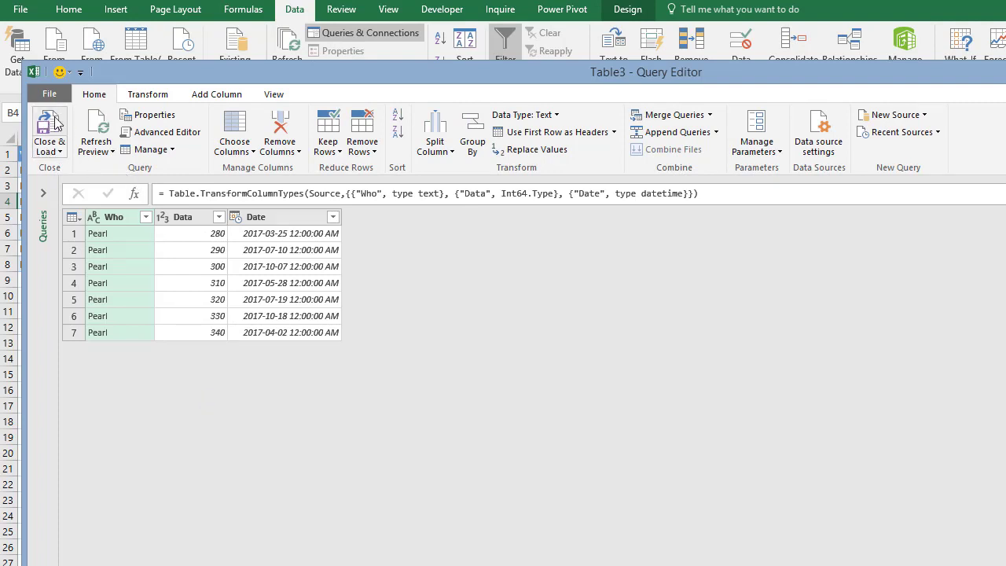
Close the Query Editor and load Table3 with Only Create Connection.
click(61, 152)
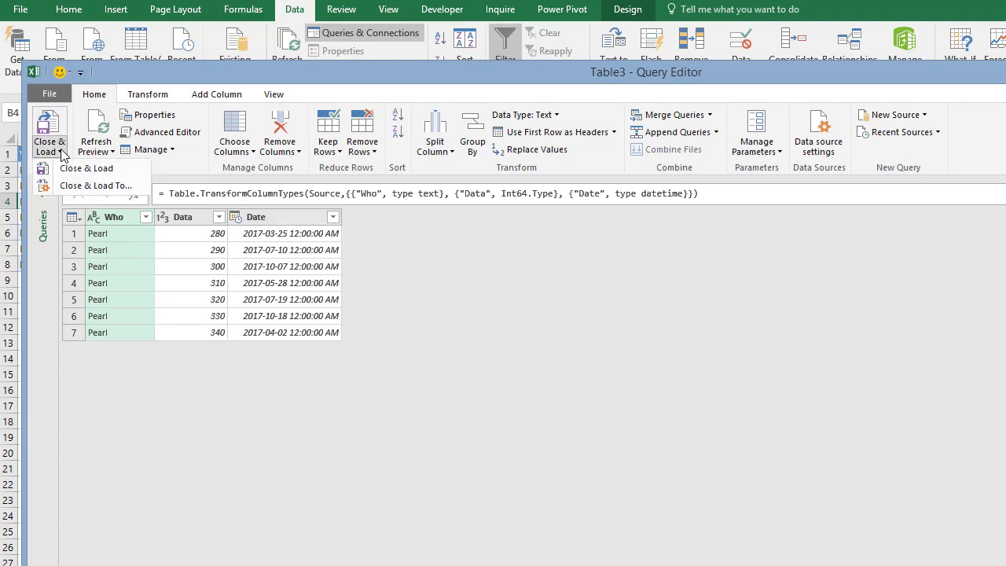
click(92, 186)
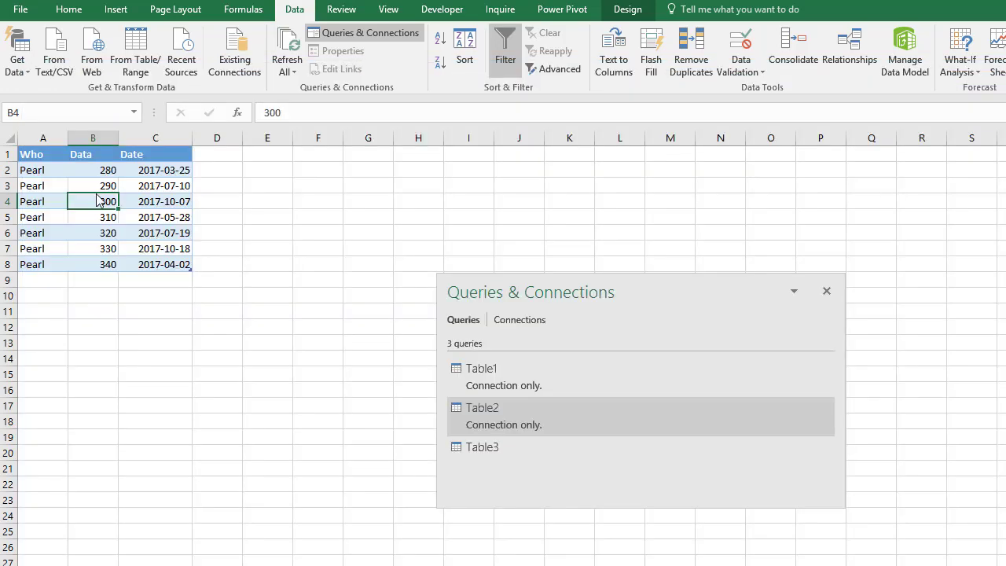
click(363, 273)
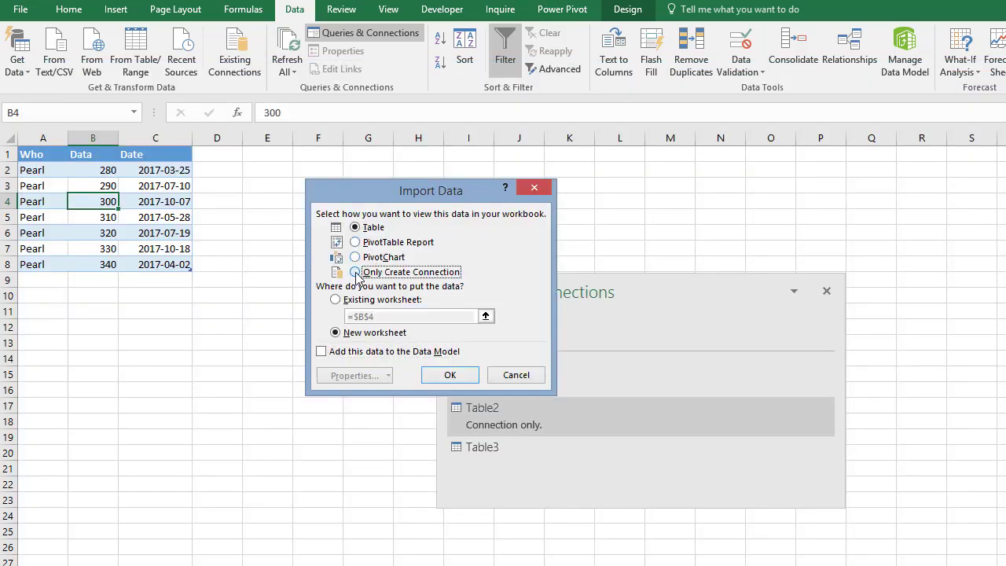
drag(466, 197, 317, 279)
click(297, 459)
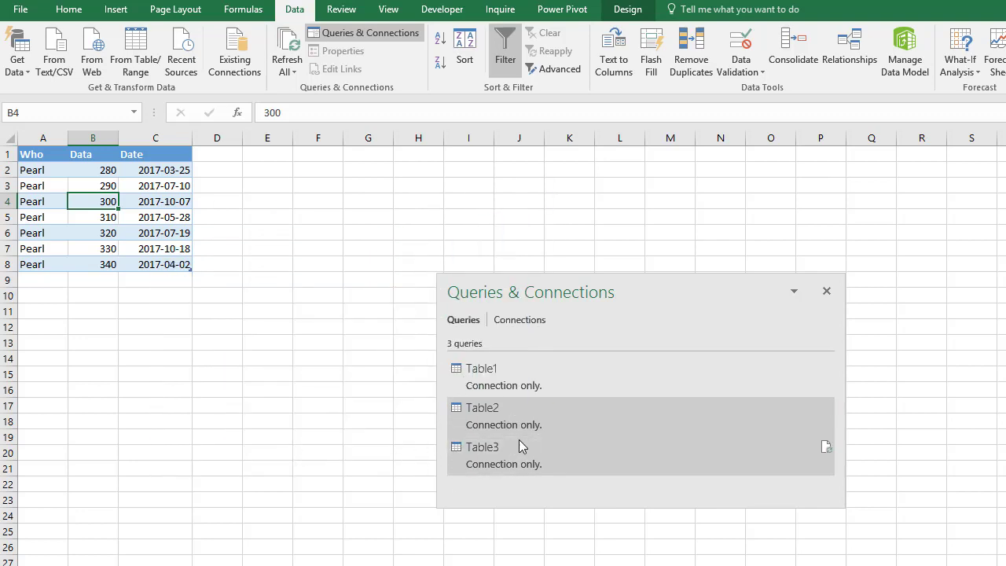
mouse_move(498, 385)
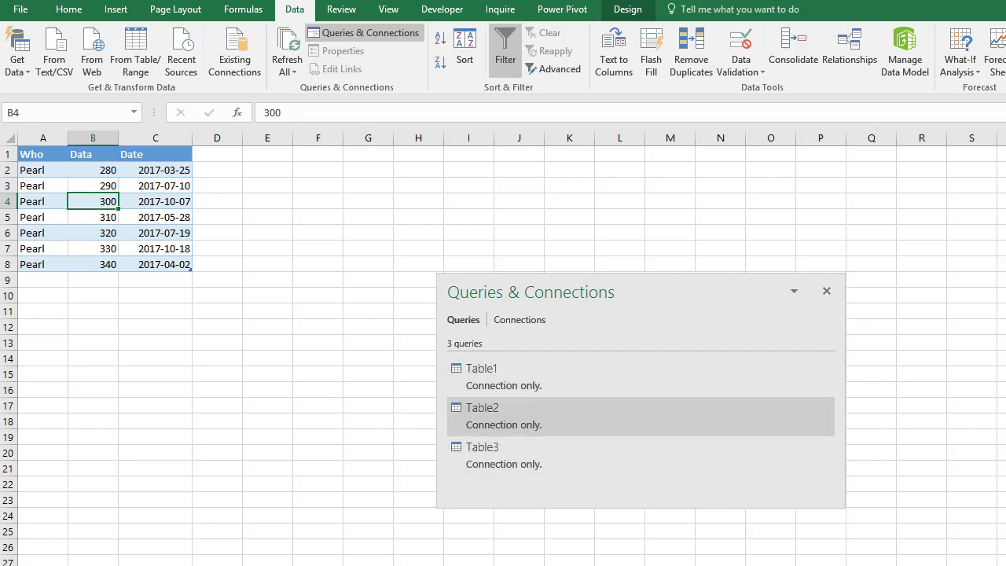
Combine Table1, Table2 and Table3 into one new Append query with the Three or more tables option.
key(ctrl+Page_Up)
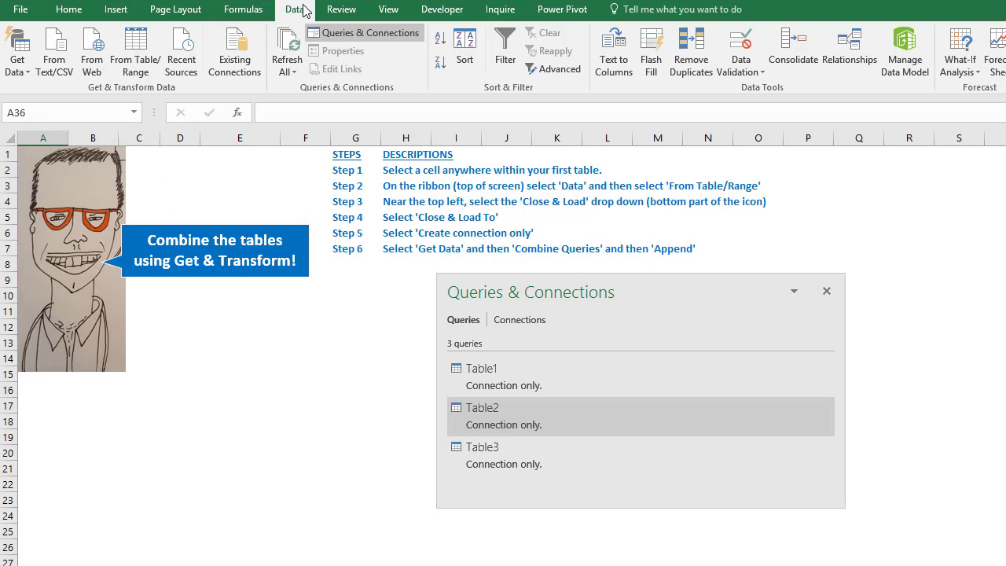
click(20, 73)
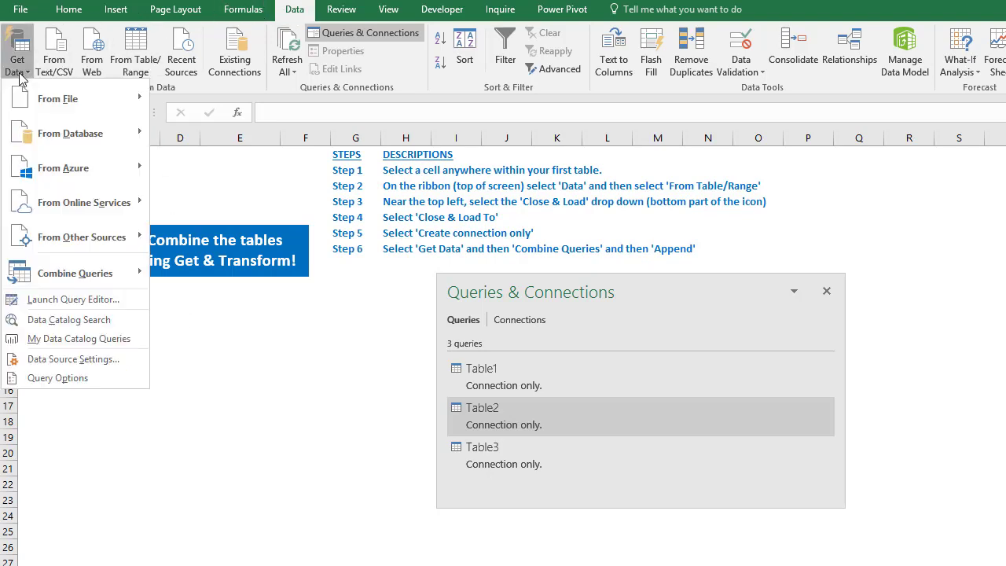
mouse_move(60, 275)
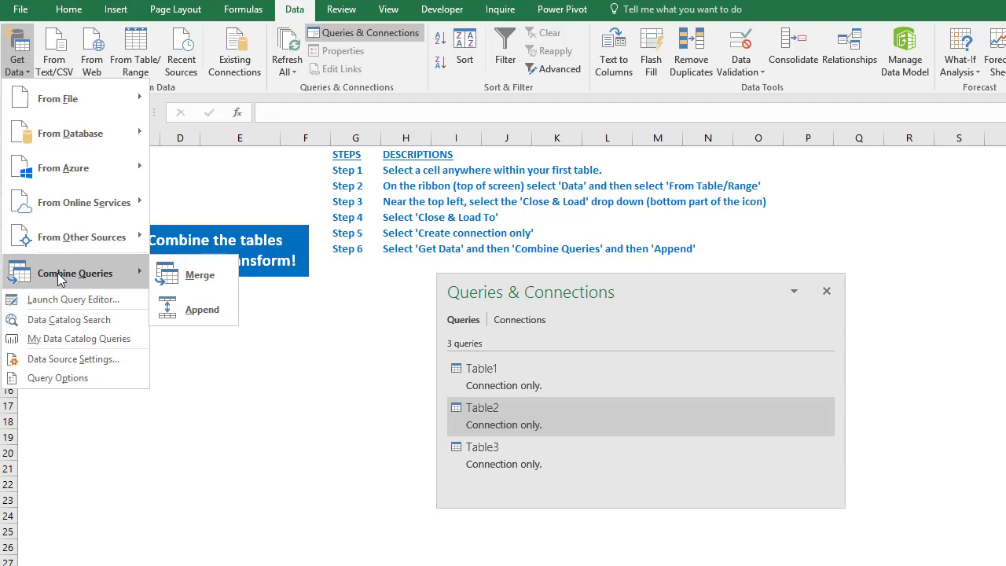
click(189, 310)
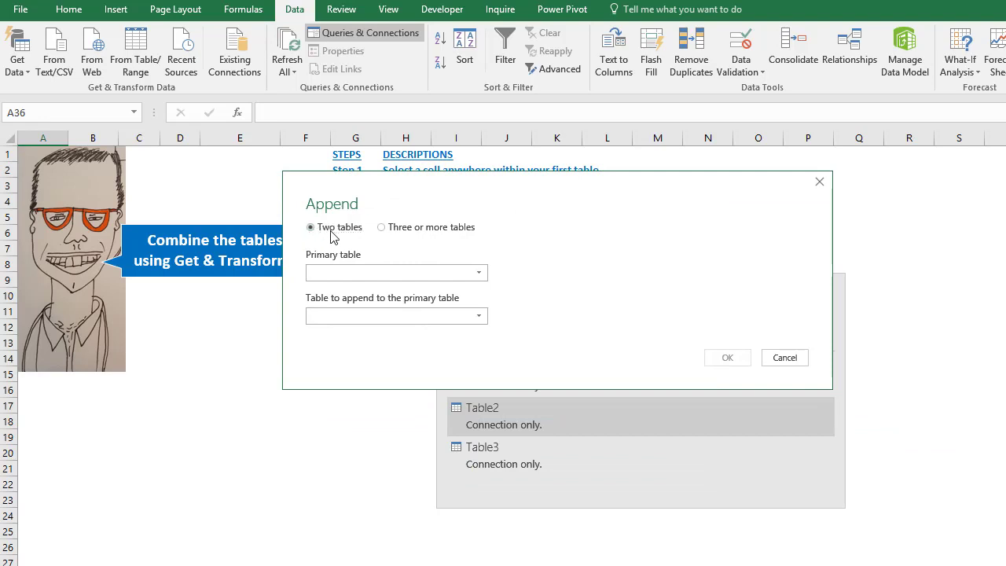
click(382, 228)
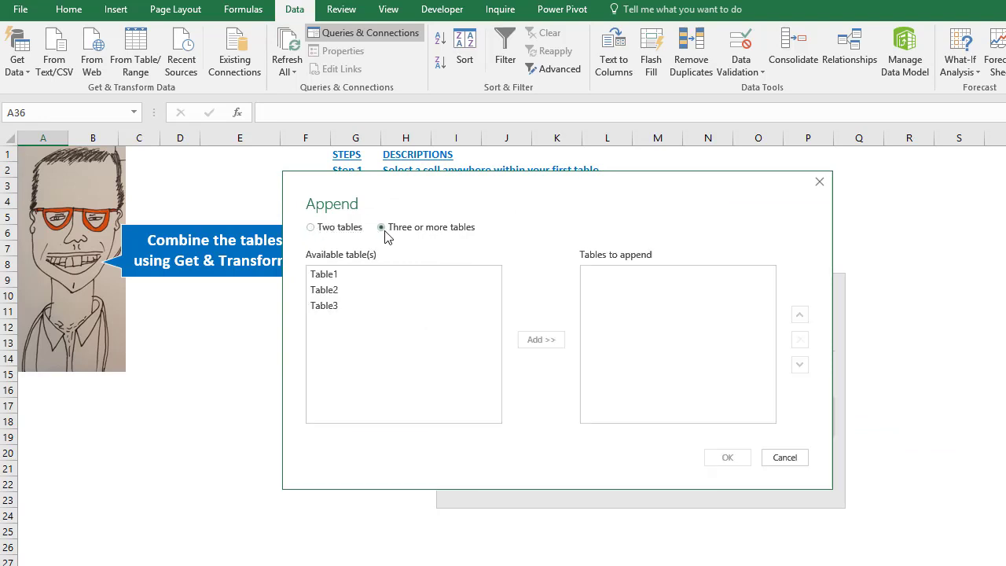
click(355, 273)
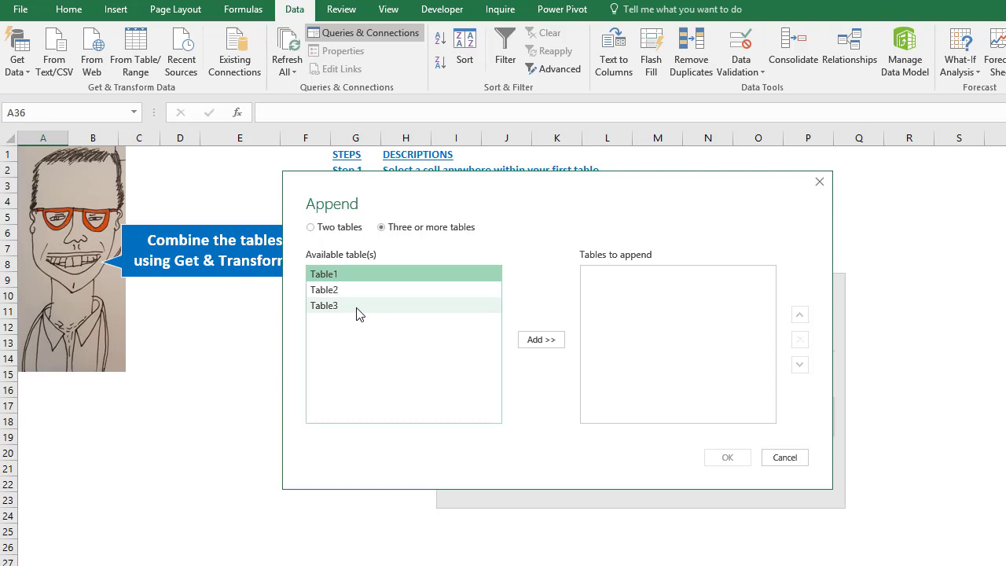
shift+click(359, 308)
click(539, 339)
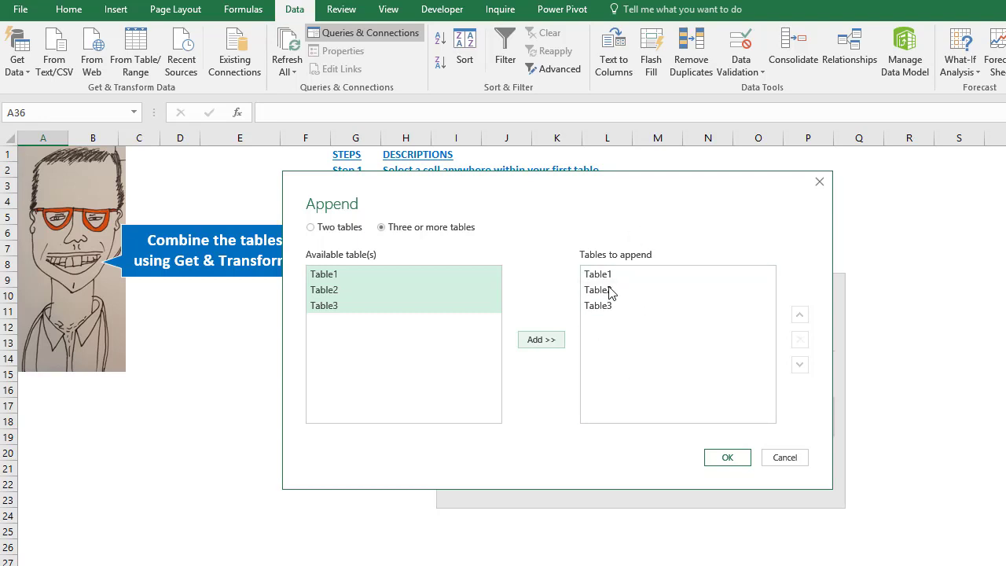
click(728, 458)
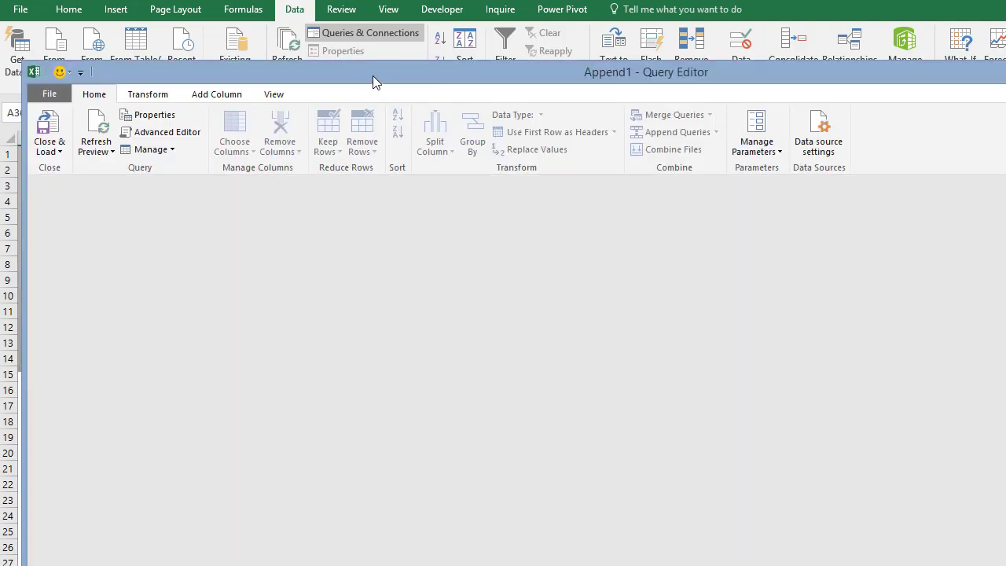
Load the appended query as a table into the existing GET & TRANSFORM! worksheet, starting at cell C16.
drag(373, 76, 362, 19)
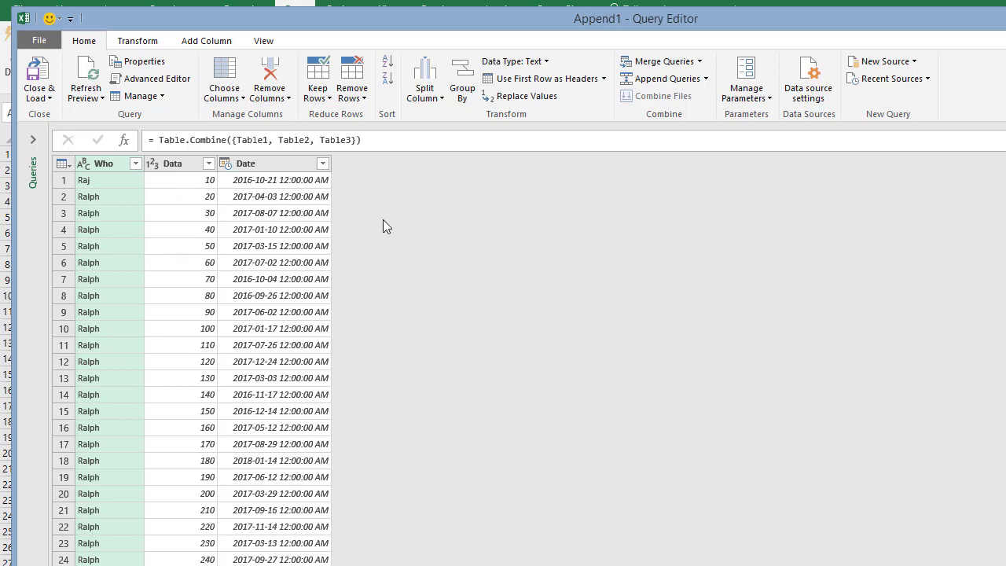
scroll(384, 222, down, 2)
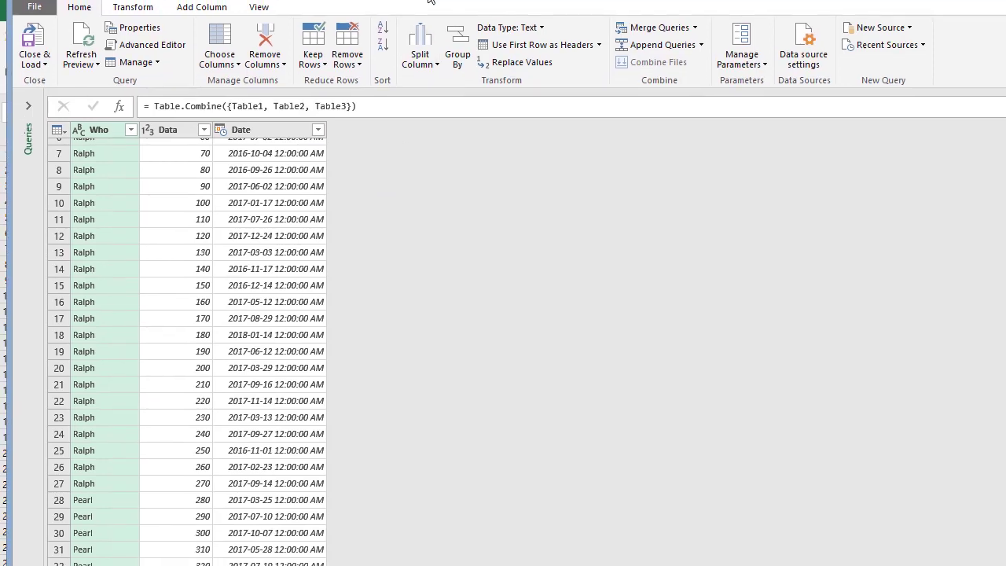
scroll(426, 238, up, 2)
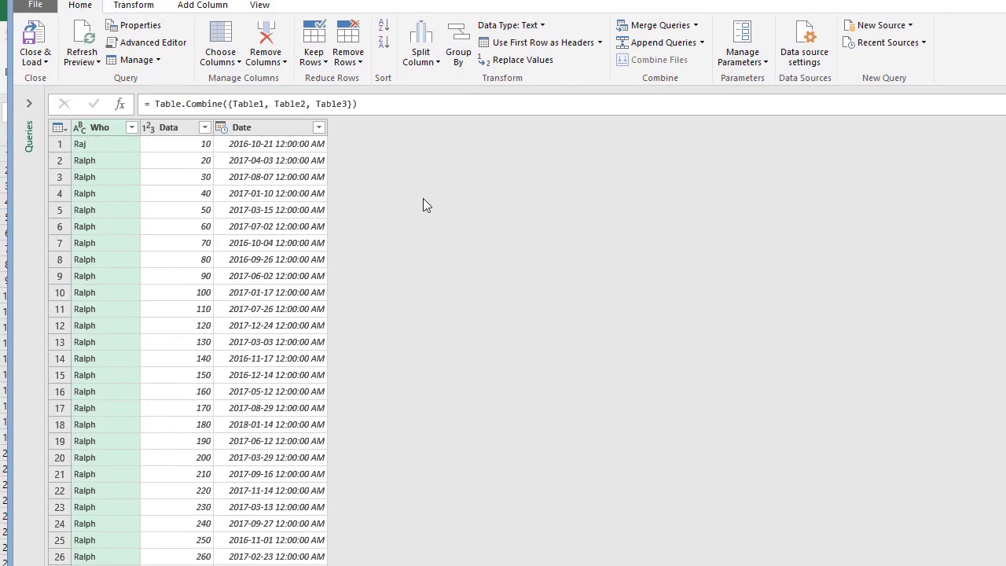
click(46, 63)
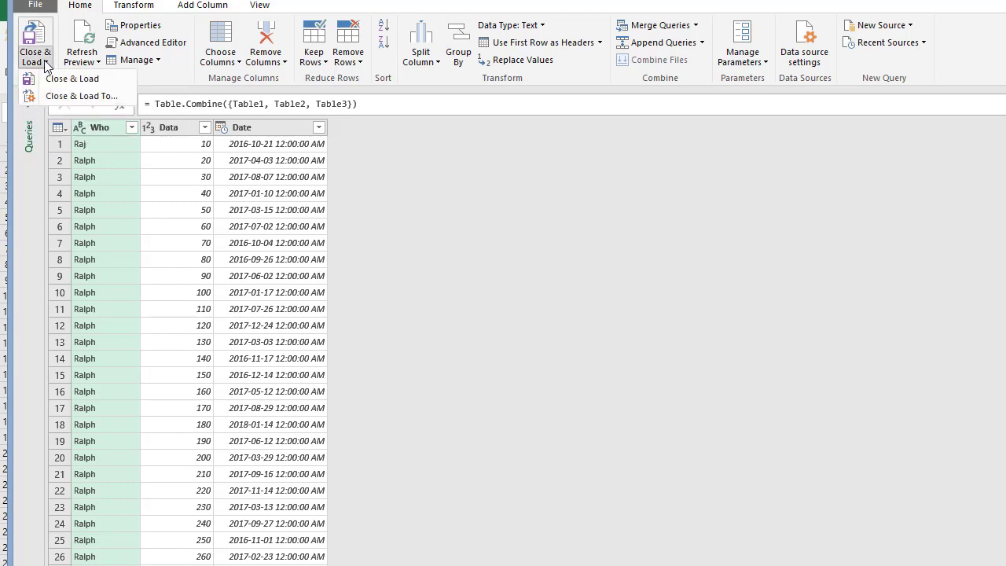
click(84, 96)
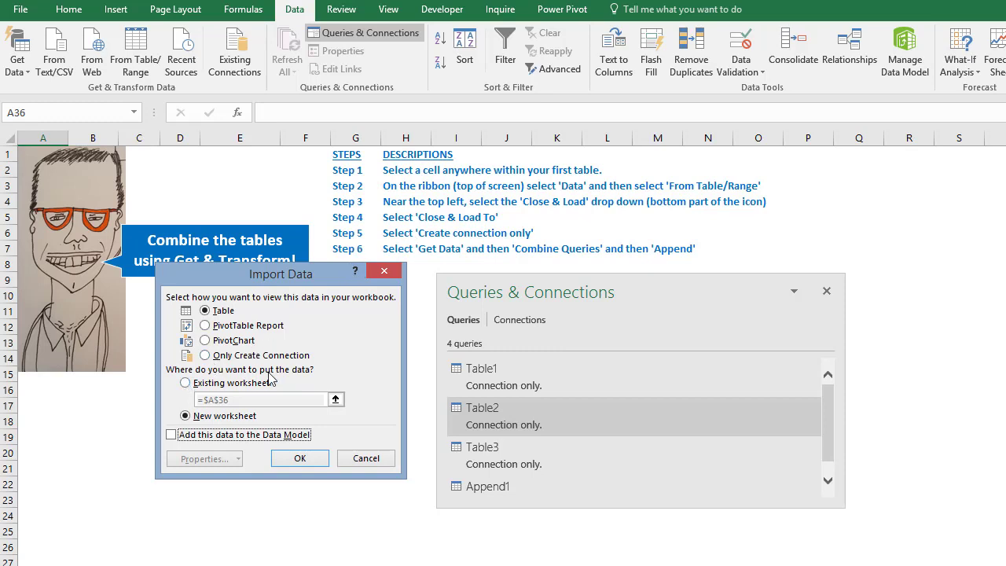
click(186, 383)
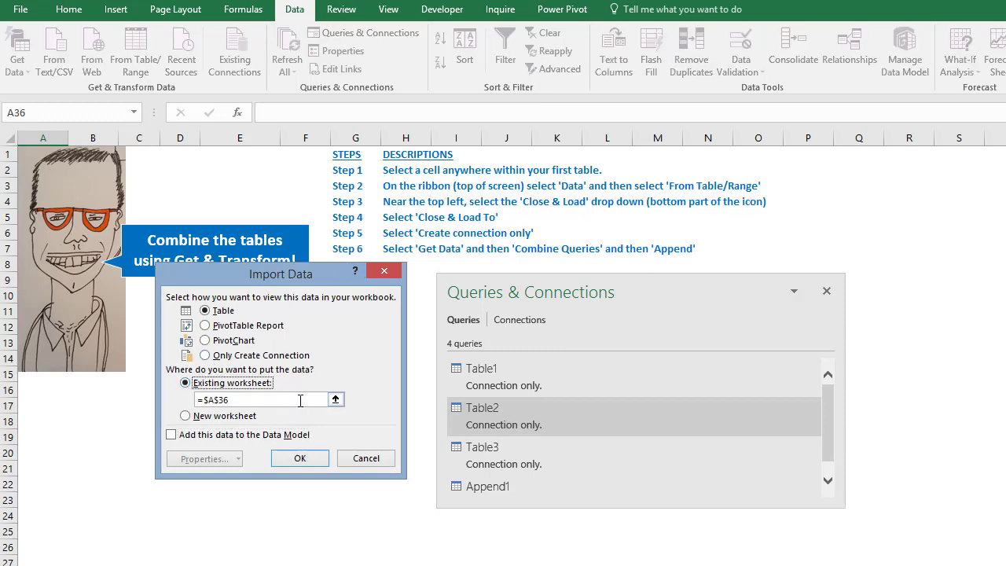
click(336, 400)
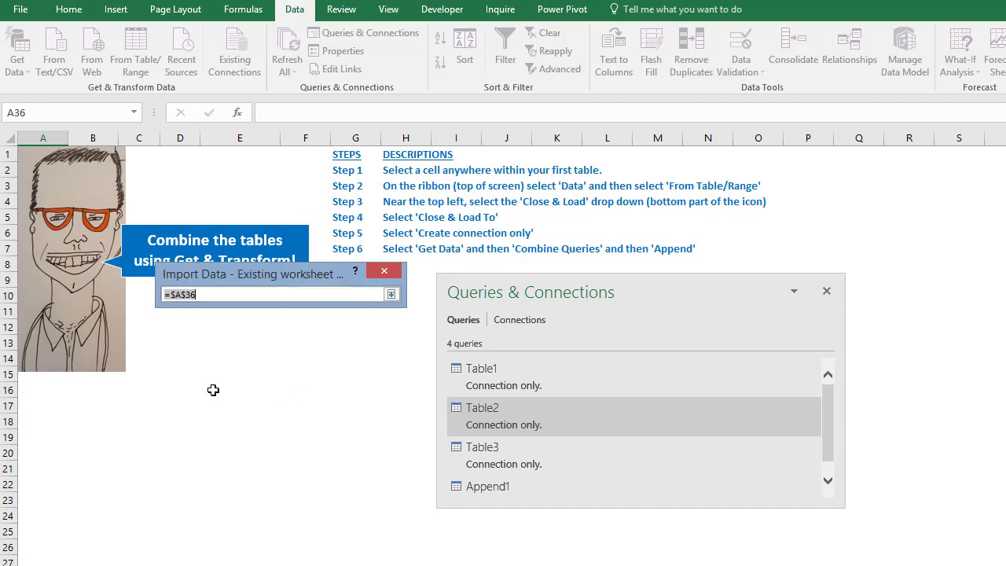
click(139, 382)
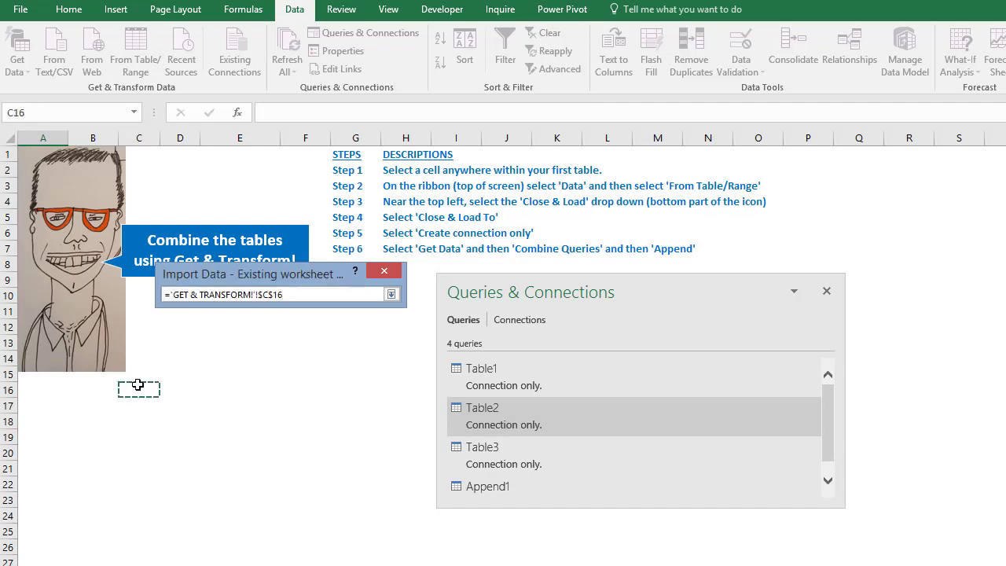
click(390, 294)
click(317, 462)
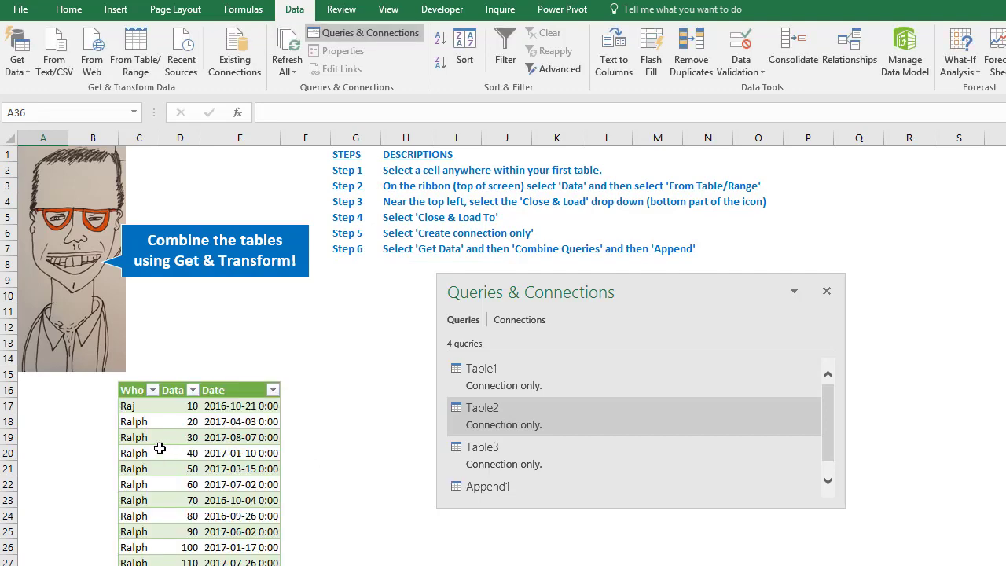
Check the loaded combined table against the tables on the separate data sheets and the Append1 query preview.
click(159, 448)
scroll(160, 450, down, 15)
scroll(160, 450, up, 3)
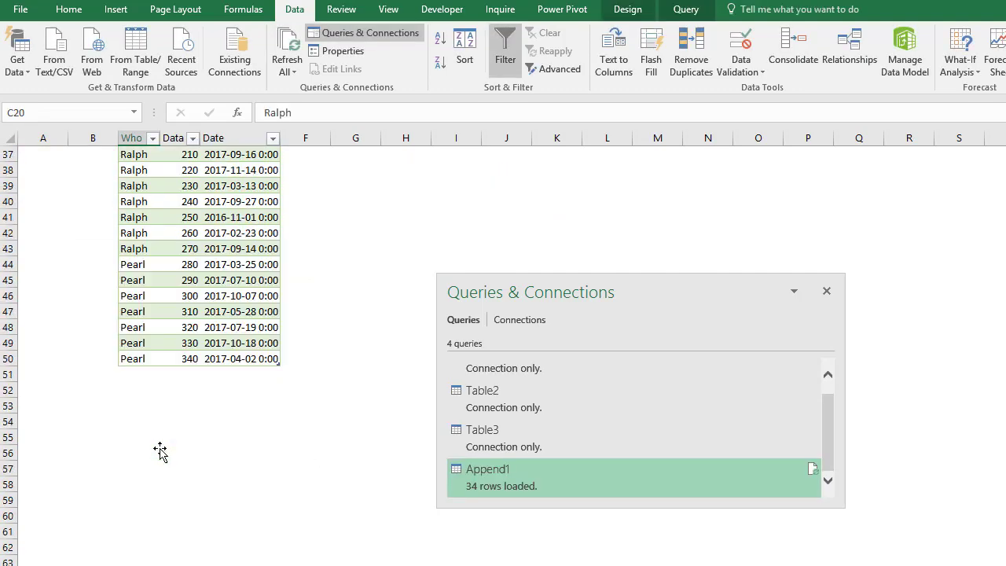
scroll(159, 451, up, 12)
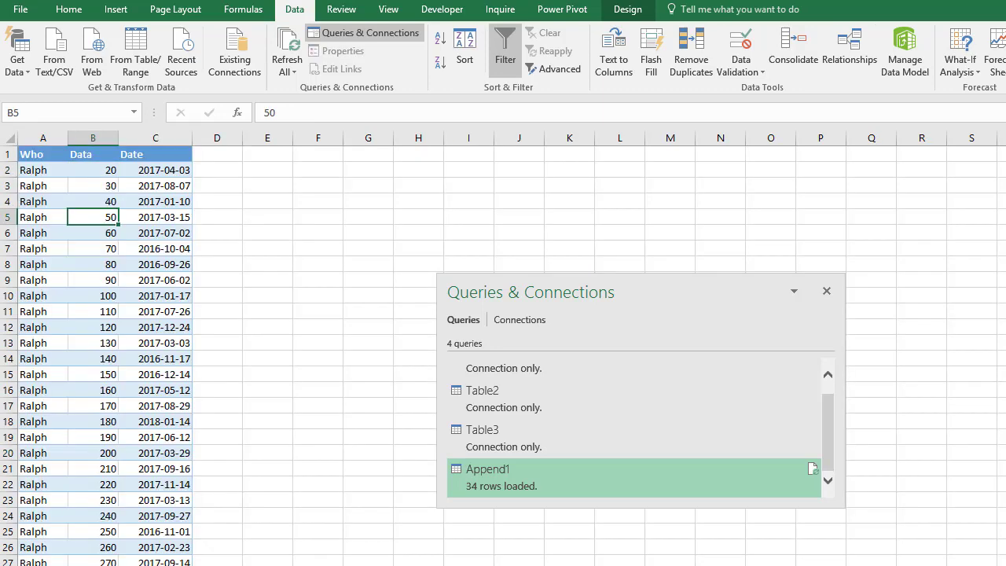
key(ctrl+Page_Down)
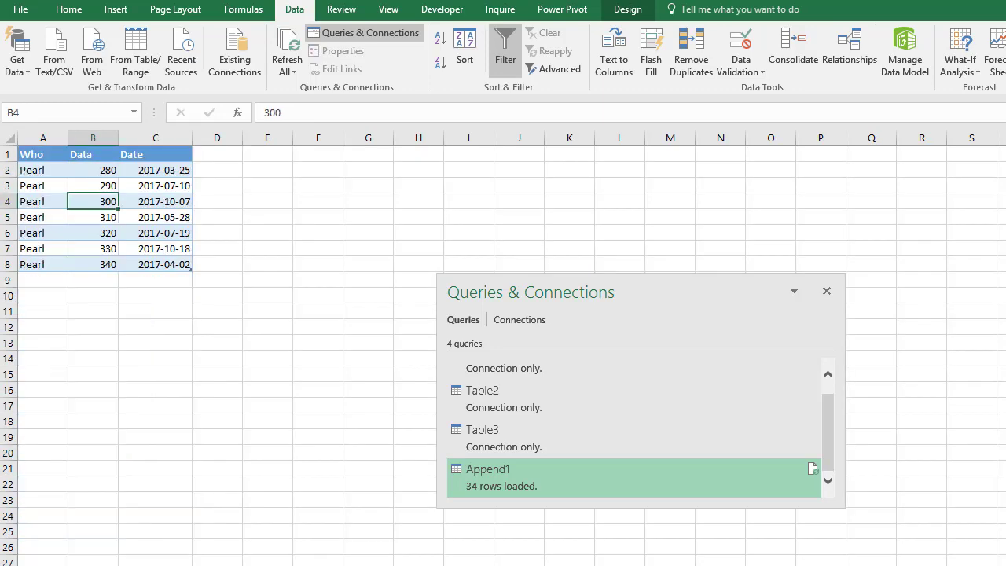
key(ctrl+Page_Up)
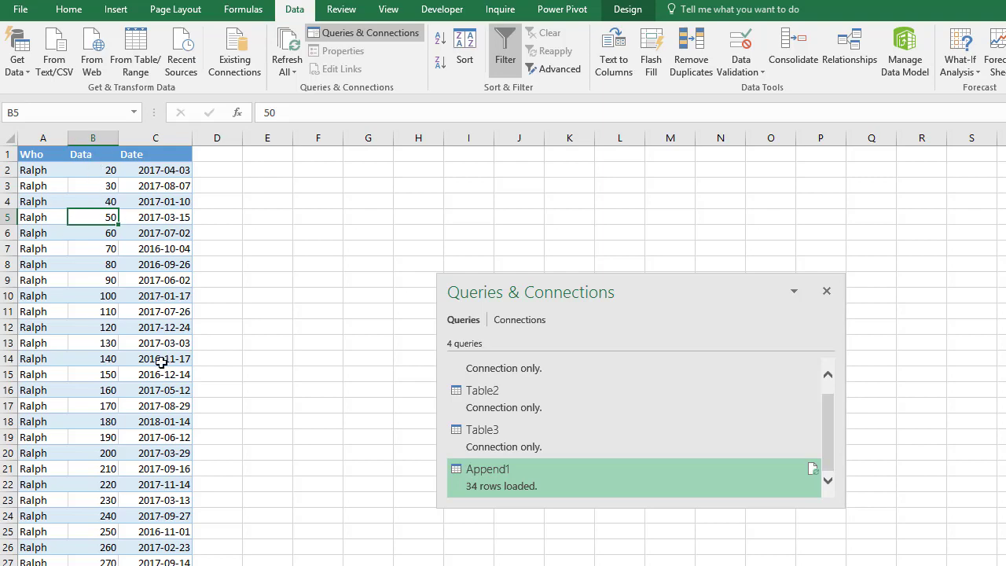
key(ctrl+Page_Up)
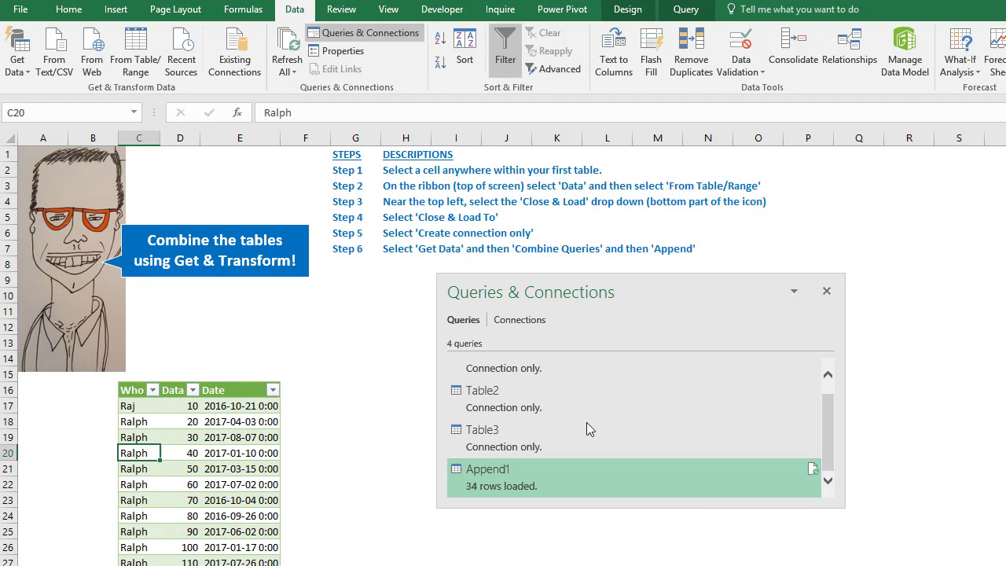
mouse_move(509, 473)
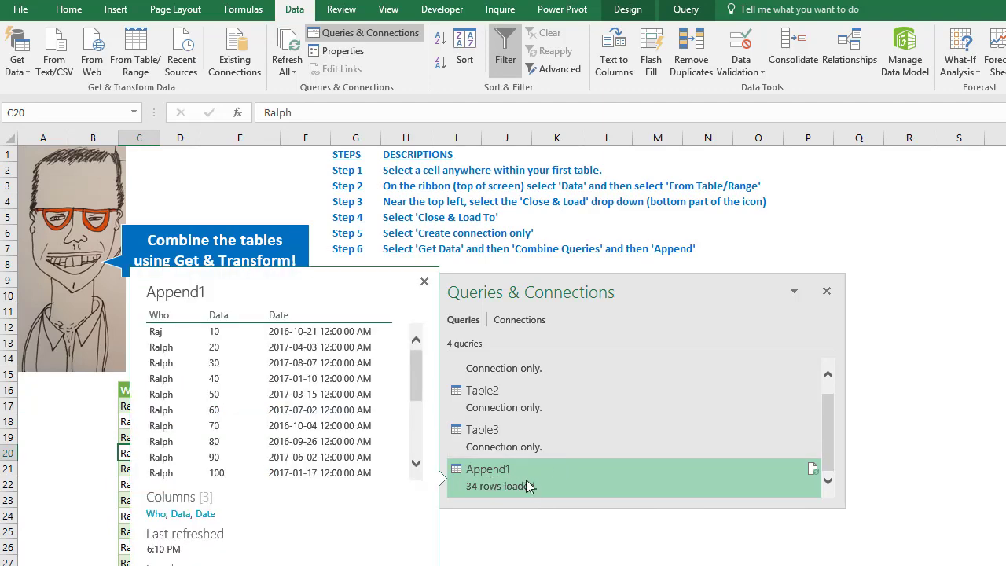
click(175, 426)
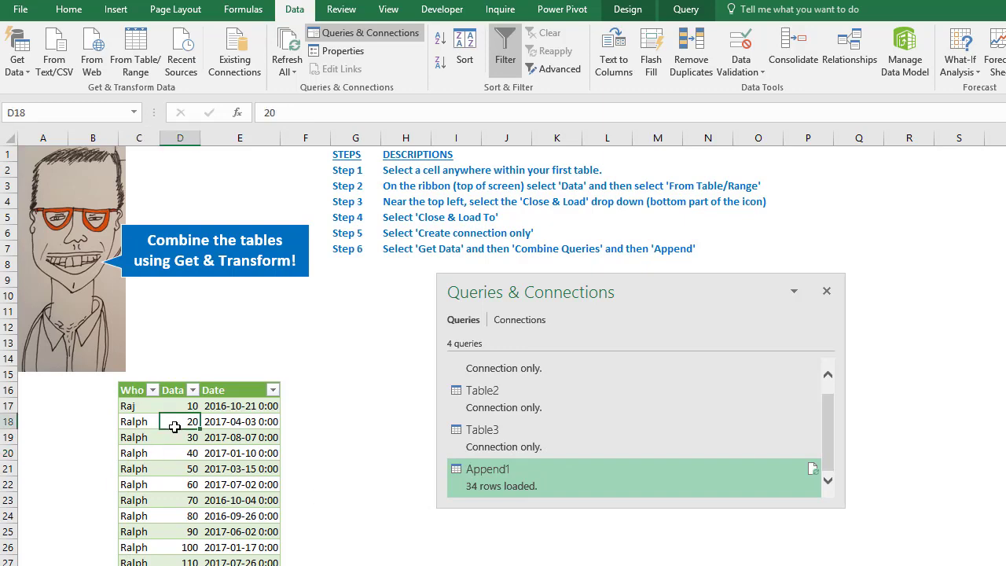
scroll(174, 427, down, 9)
scroll(175, 427, up, 9)
Move the Queries & Connections list out of the way and display the design properties of the last data sheet's table.
key(ctrl+Page_Up)
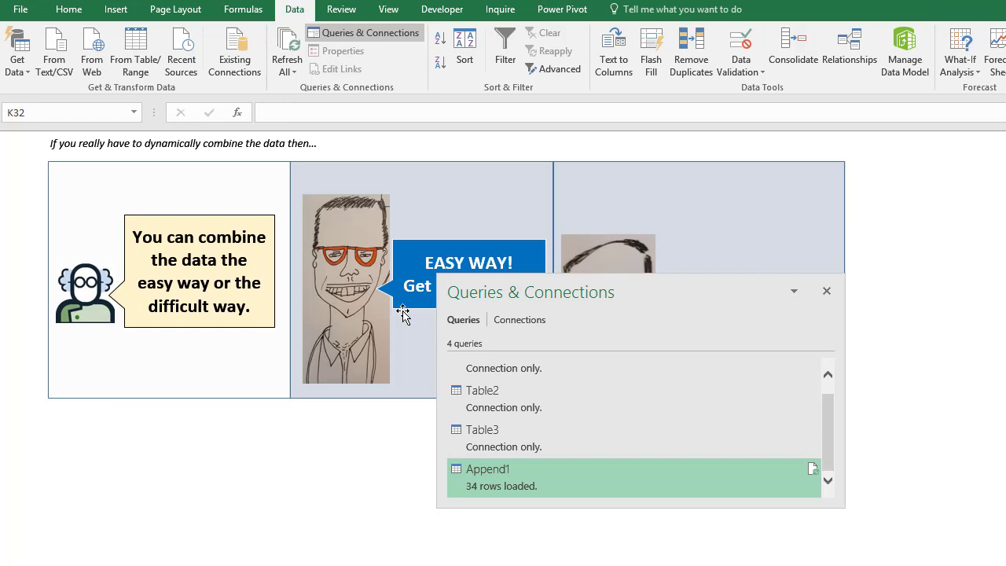
drag(602, 295, 1004, 294)
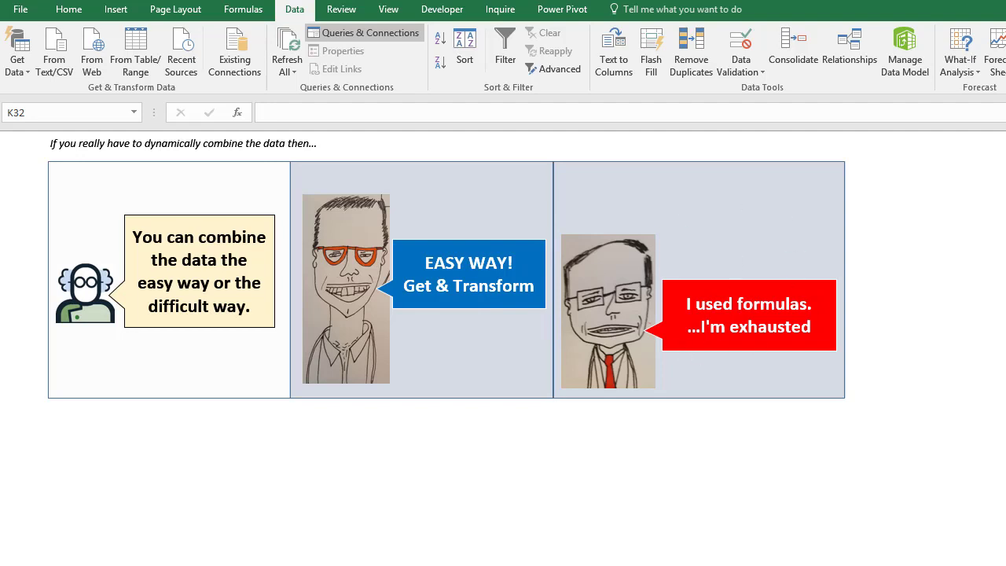
key(ctrl+Page_Down)
click(505, 514)
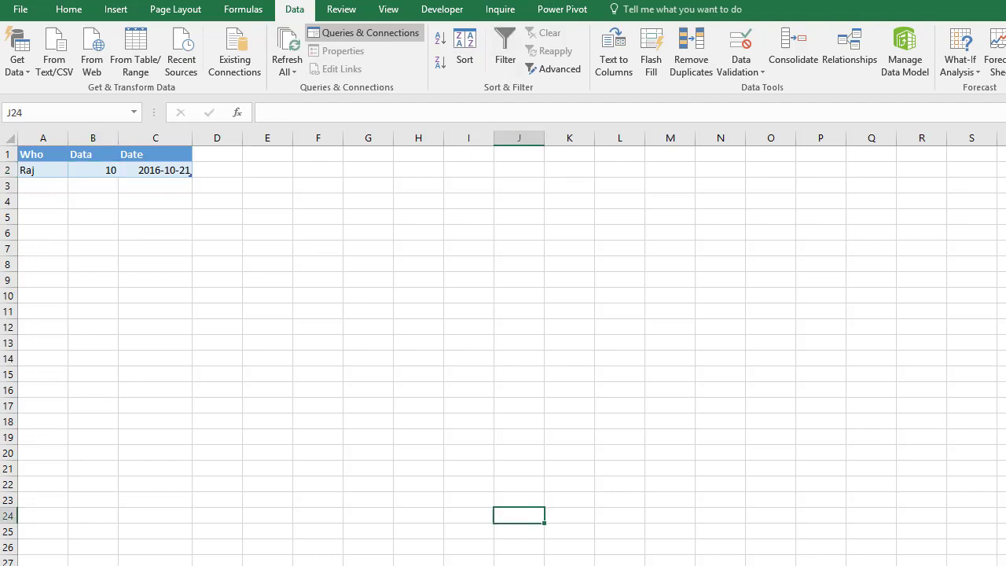
key(ctrl+Page_Down)
key(ctrl+Page_Down)
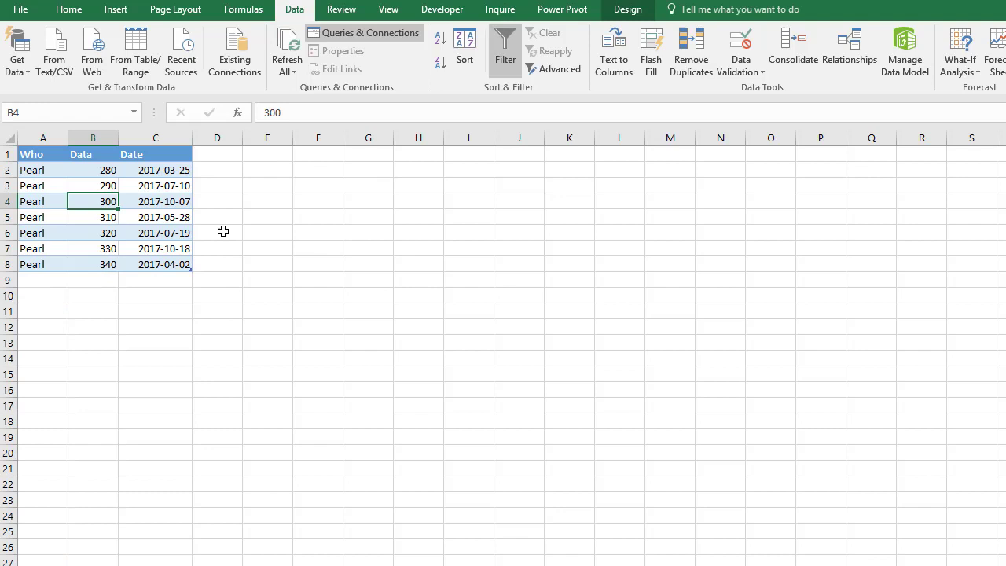
click(117, 213)
click(626, 9)
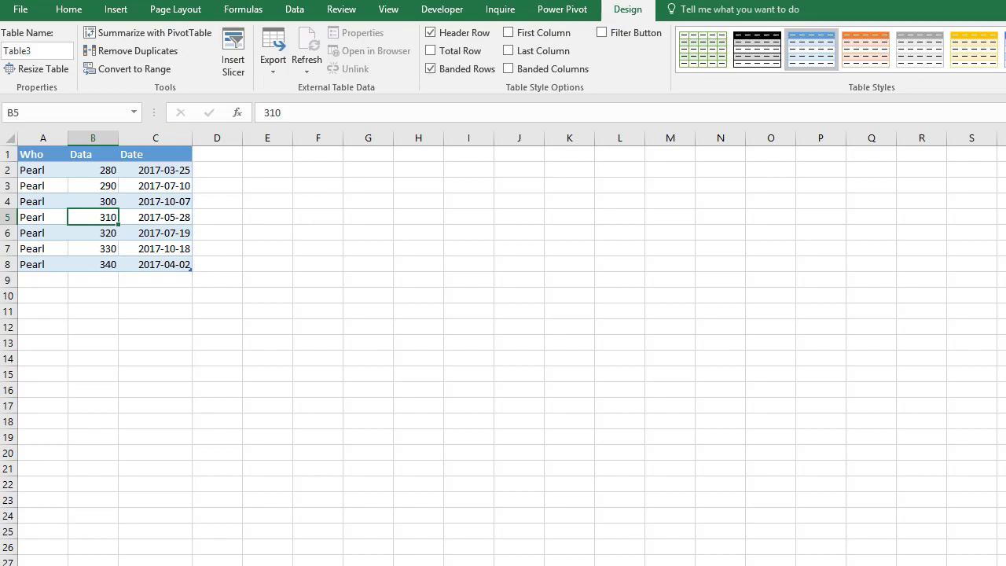
Examine the formulas behind the Match, Reset Counter For Each Table, Field 1 and Field 2 columns on the formula-based sheet.
key(ctrl+Page_Down)
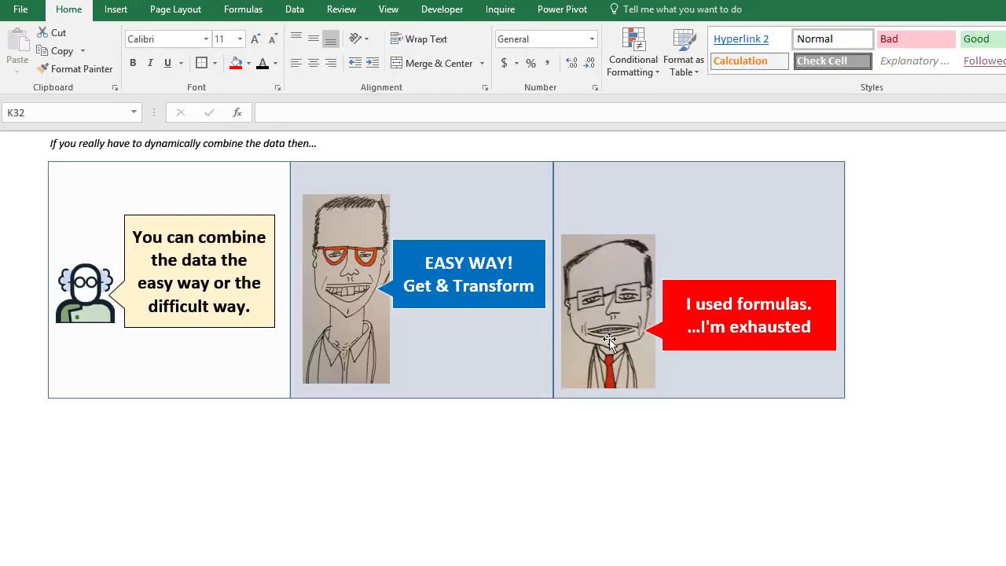
key(ctrl+Page_Down)
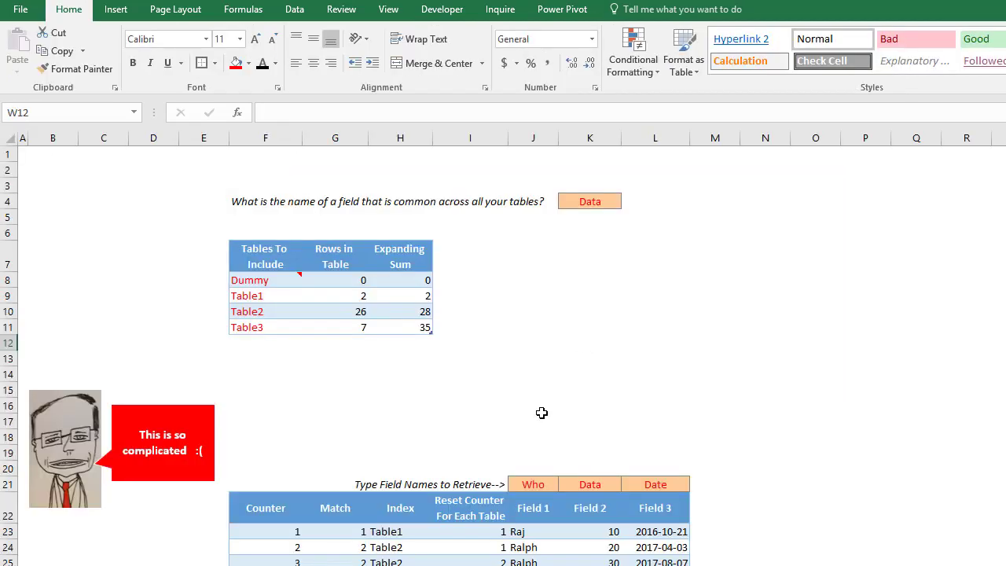
click(363, 547)
click(451, 547)
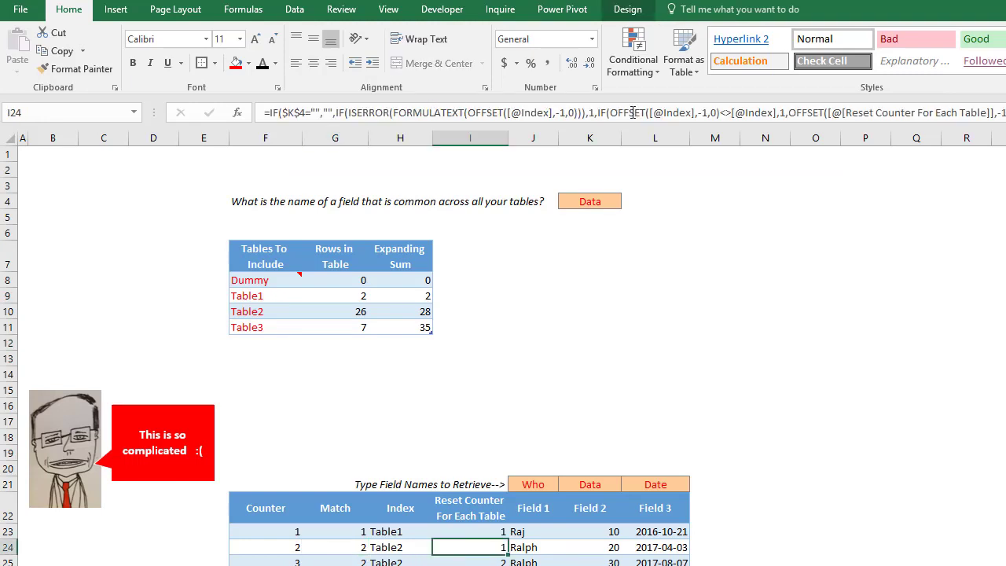
click(553, 561)
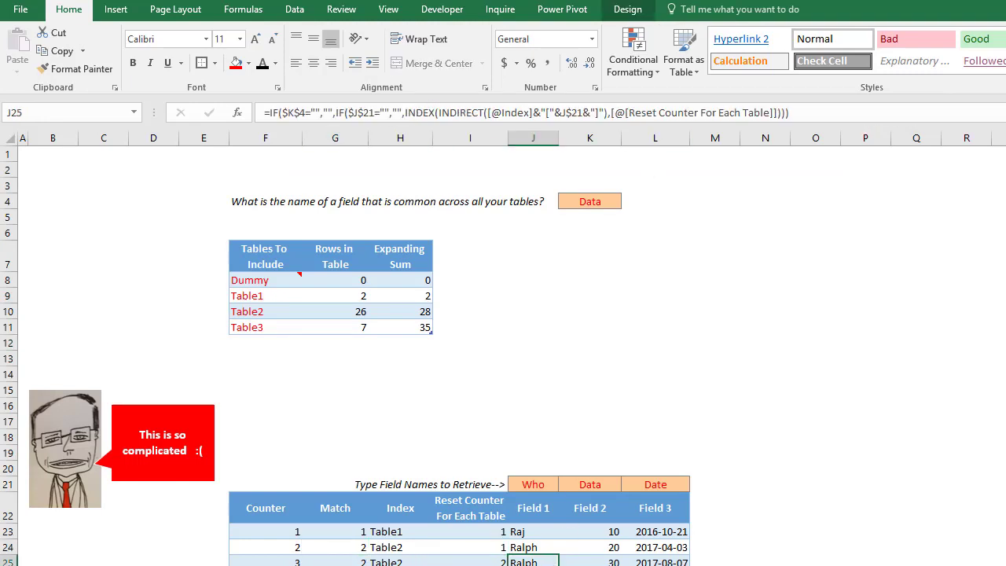
click(589, 565)
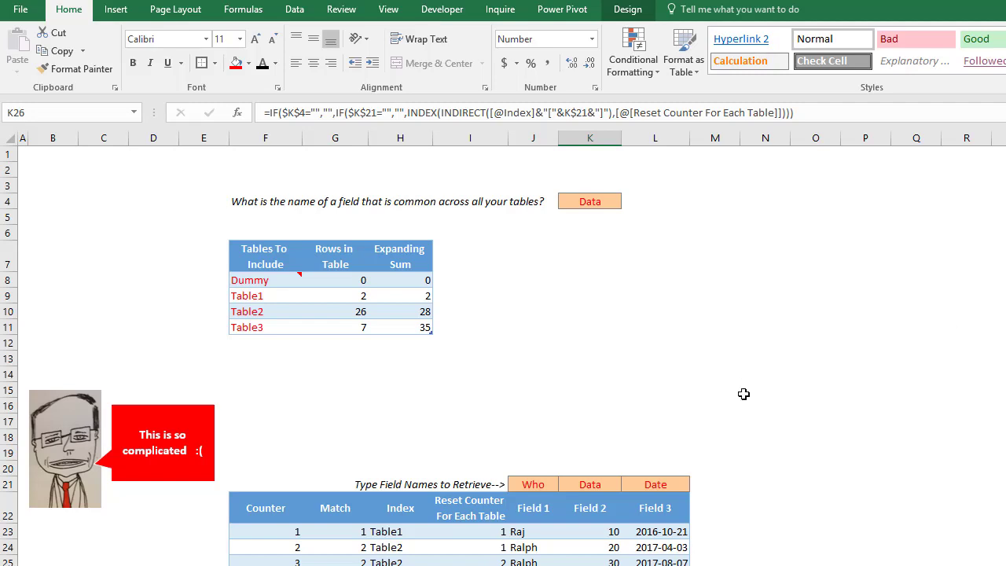
click(894, 322)
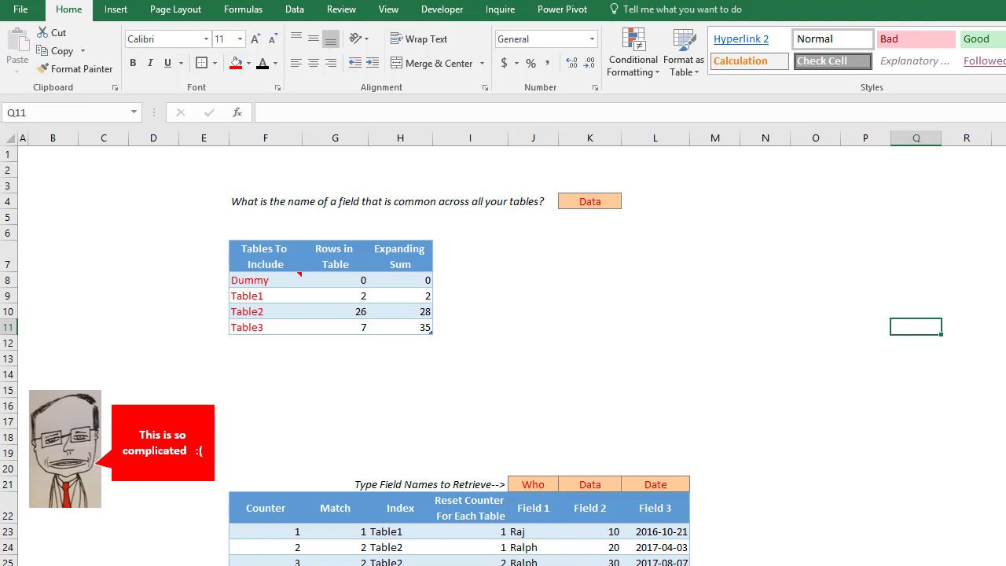
Place the Step 1 callout beside the common field cell K4 and clear the field name in that cell.
drag(1005, 243, 795, 217)
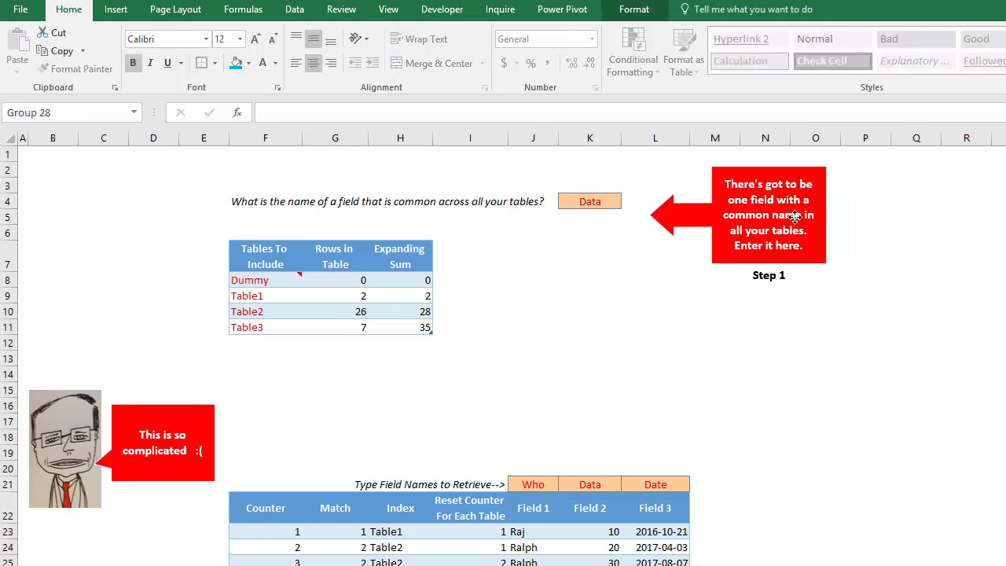
click(567, 199)
key(Delete)
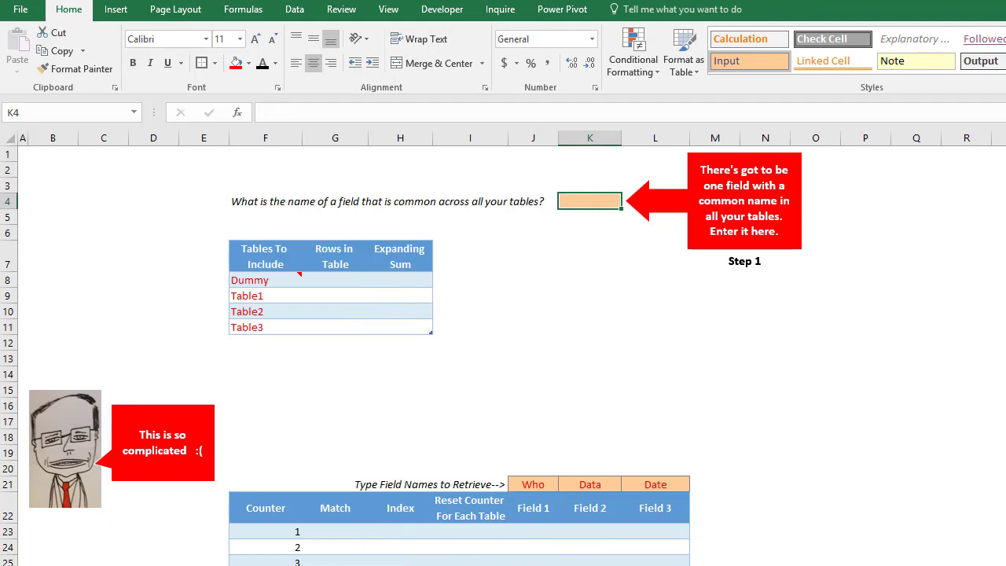
Compare the column headers on the three data sheets and enter Data as the common field name in cell K4.
key(ctrl+Page_Down)
key(ctrl+Page_Down)
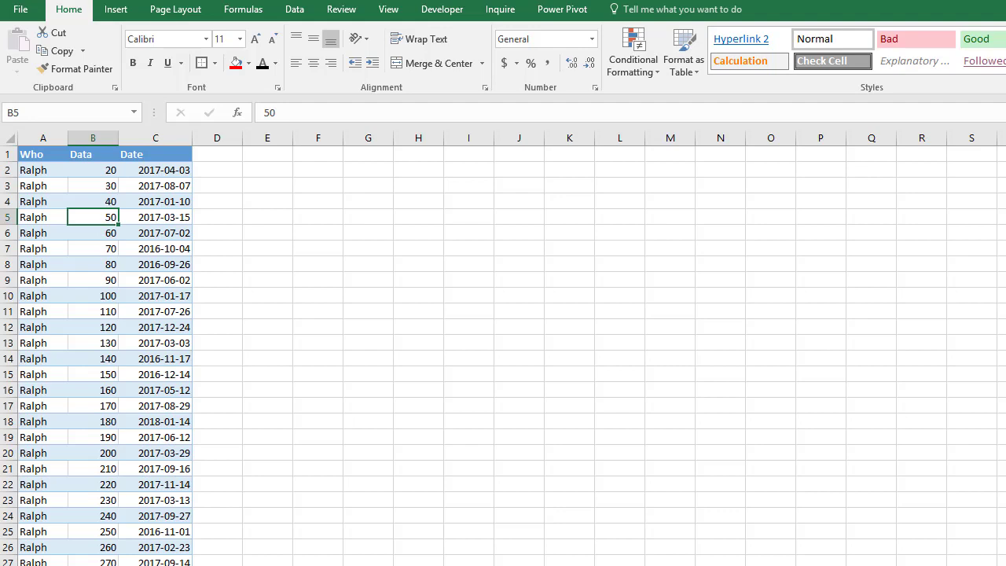
key(ctrl+Page_Down)
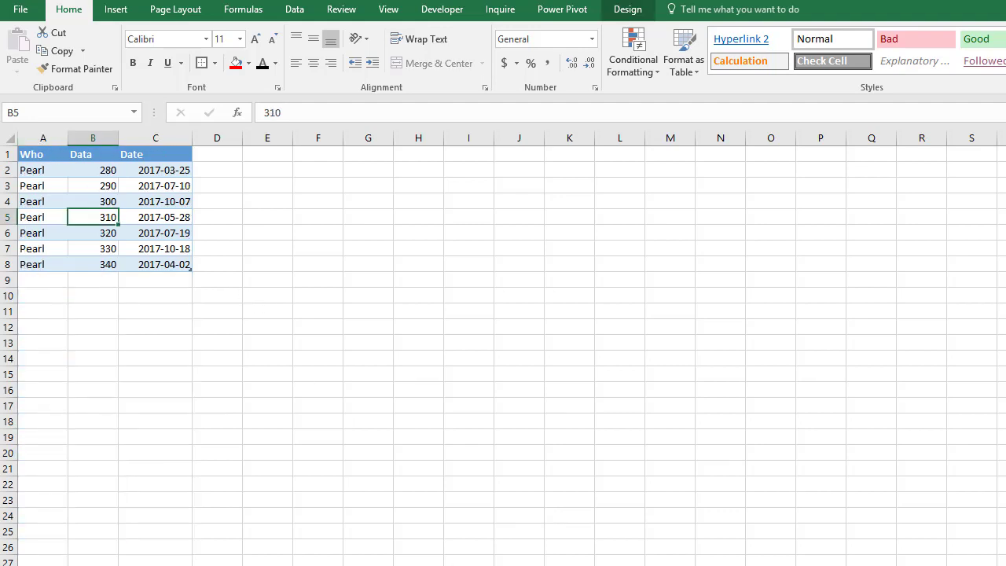
key(ctrl+Page_Up)
key(ctrl+Page_Up)
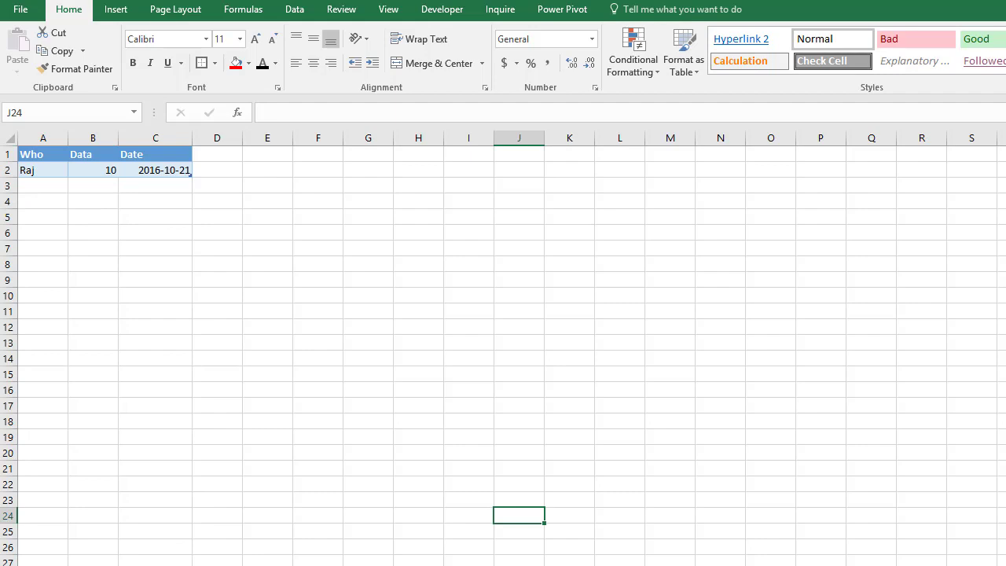
key(ctrl+Page_Up)
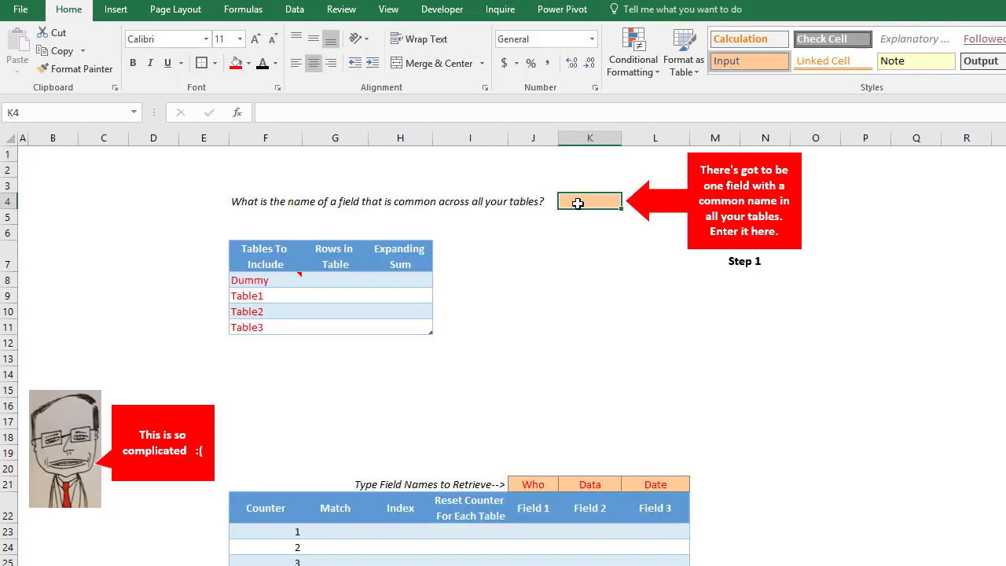
text(Data)
click(594, 275)
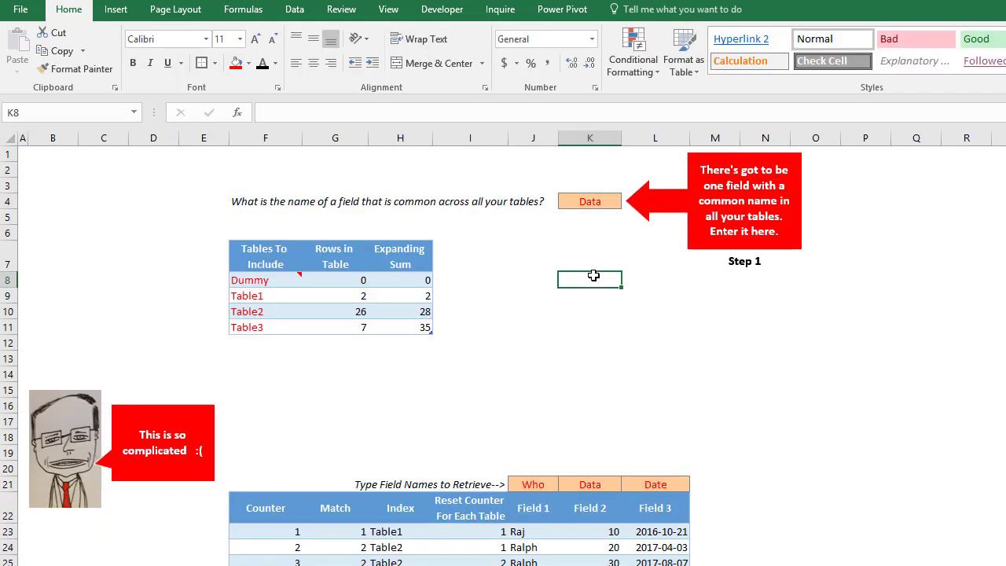
Place the Step 2 callout beside the Tables To Include list, with its arrow pointing at the table names.
drag(1005, 337, 90, 289)
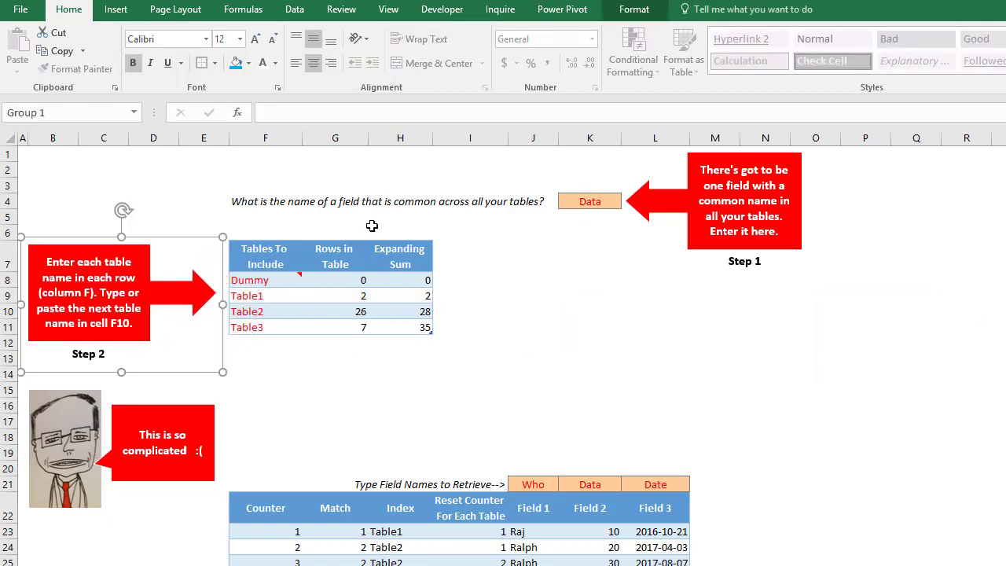
Check the entries under Tables To Include against the table name defined for the table on its data sheet.
click(282, 341)
click(255, 278)
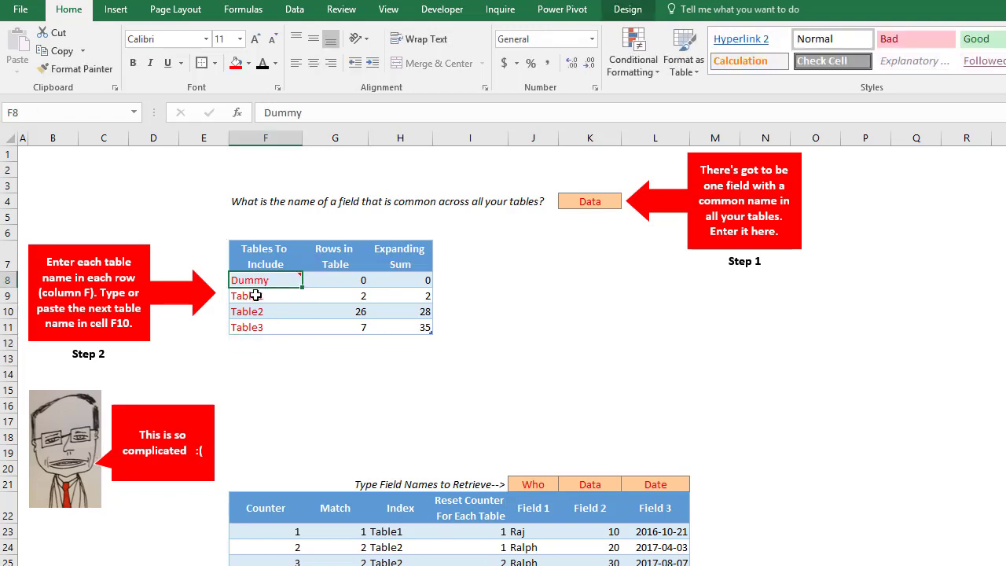
click(255, 296)
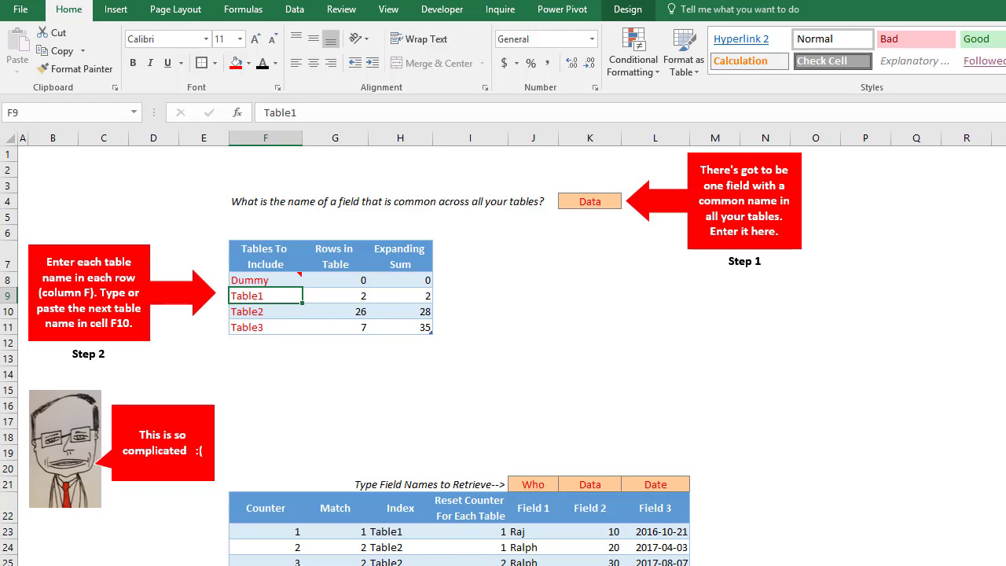
key(ctrl+Page_Down)
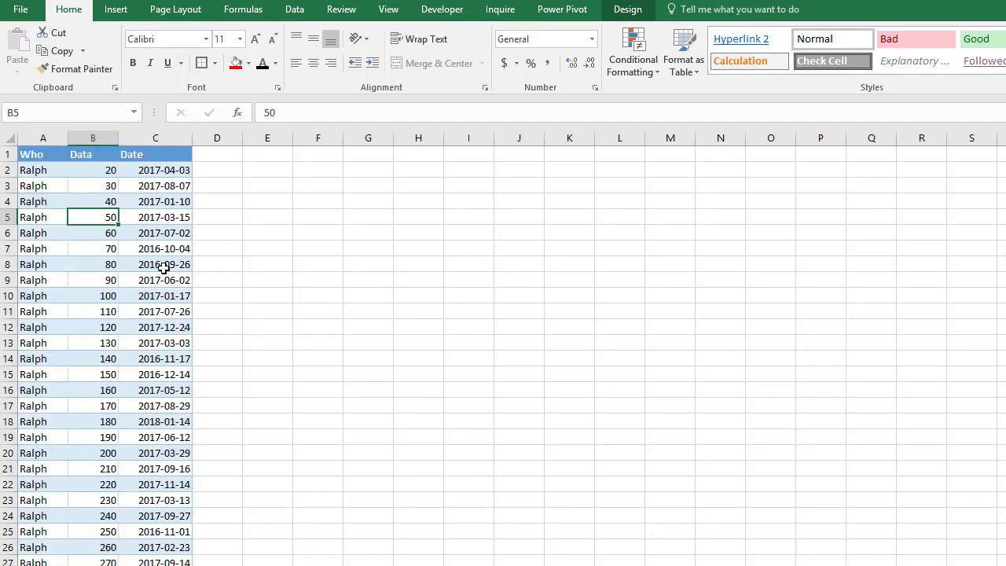
click(621, 11)
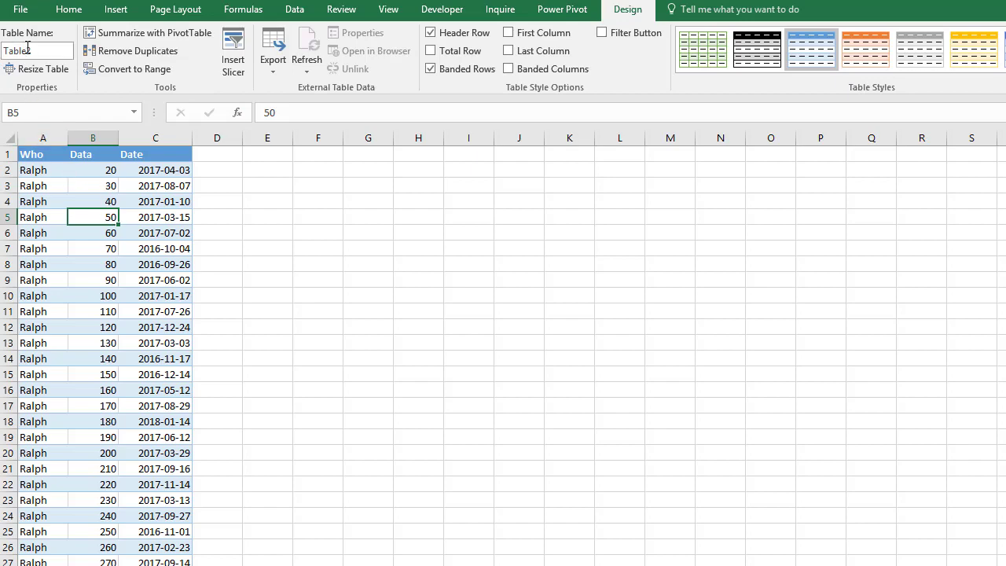
key(ctrl+Page_Up)
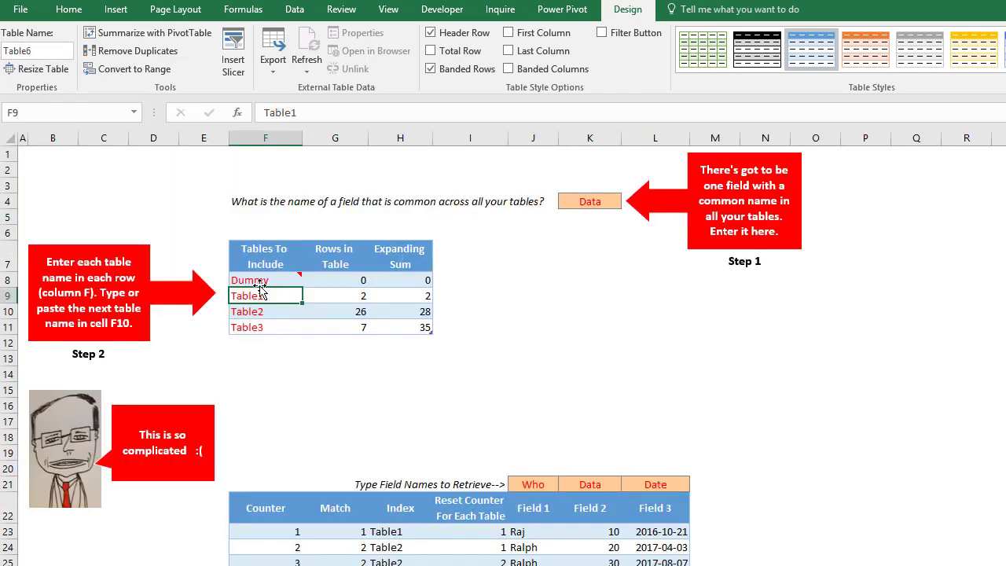
Examine the next free row below Table3 and the Rows in Table and Expanding Sum formulas for Table1.
click(254, 341)
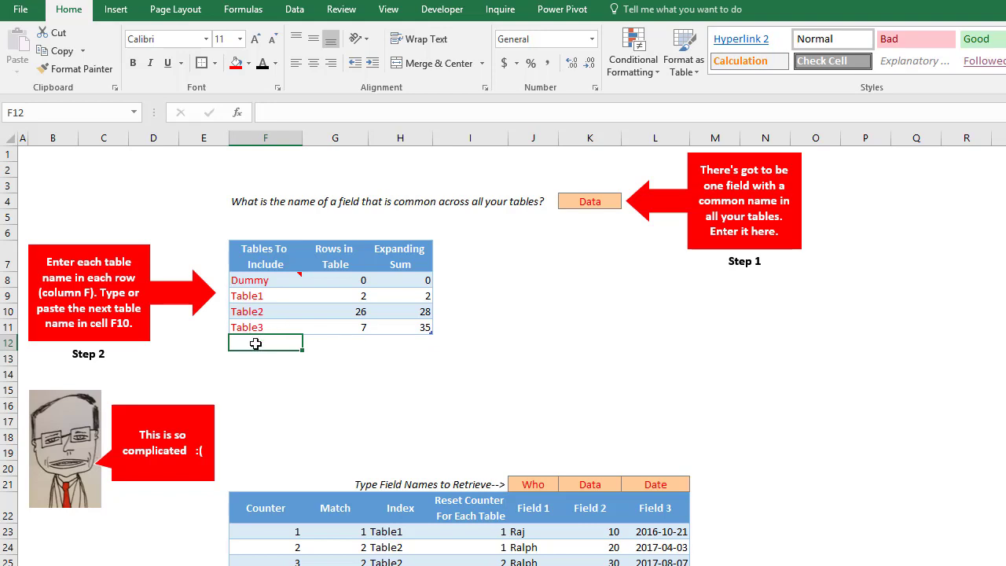
click(355, 298)
click(404, 301)
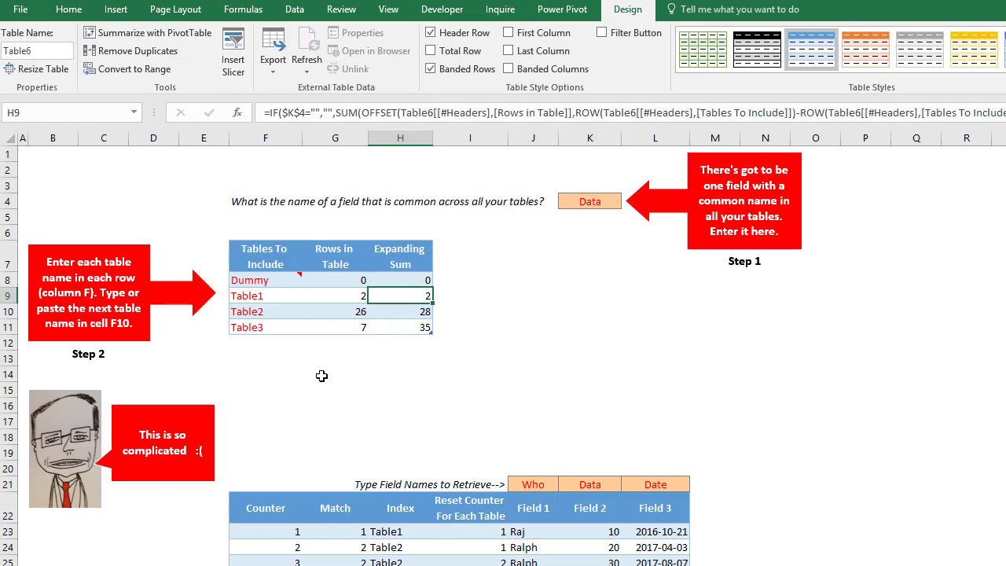
Place the Step 3 callout beside the field name cells in row 21 and compare those names with the data sheet headers.
drag(1005, 474, 784, 488)
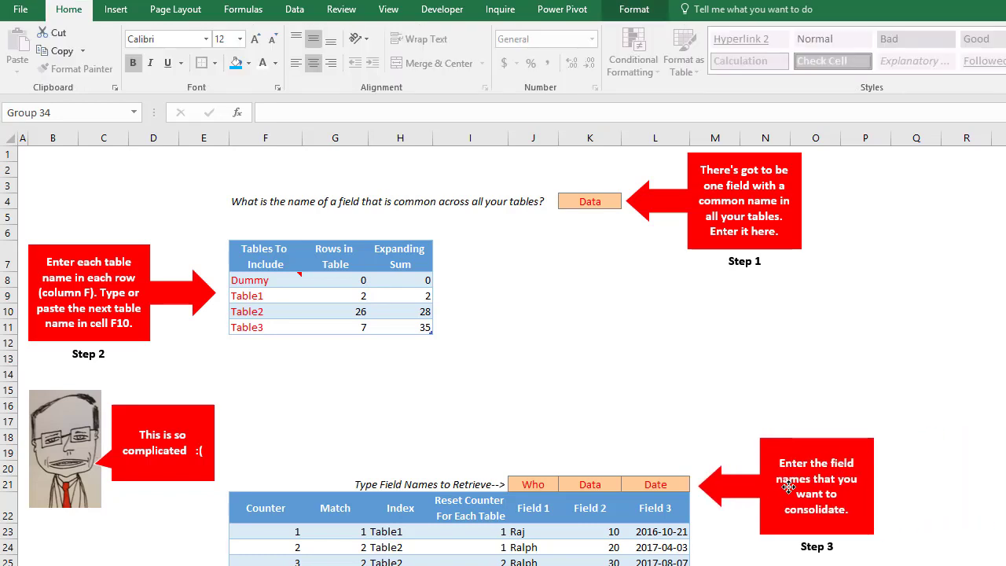
click(589, 389)
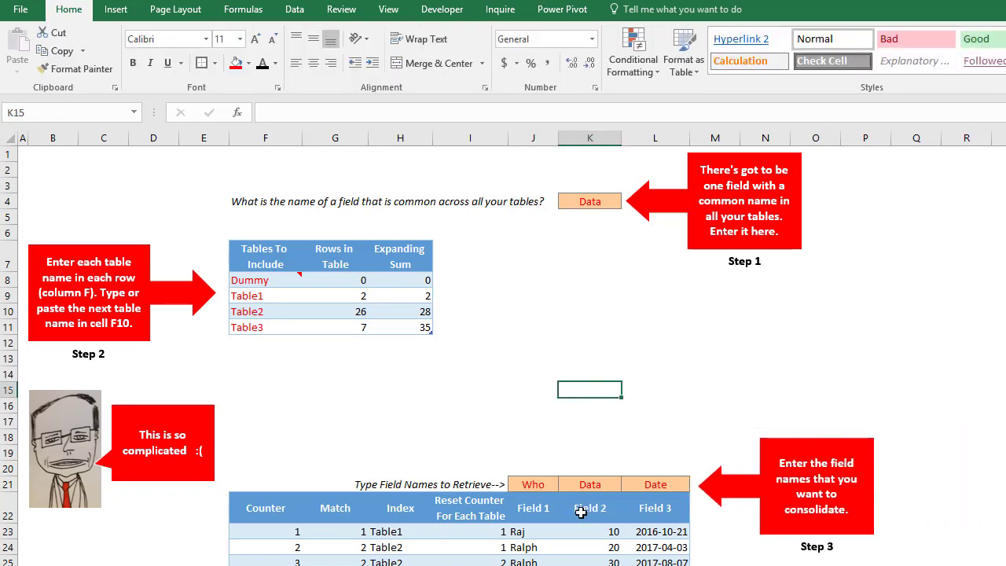
click(528, 484)
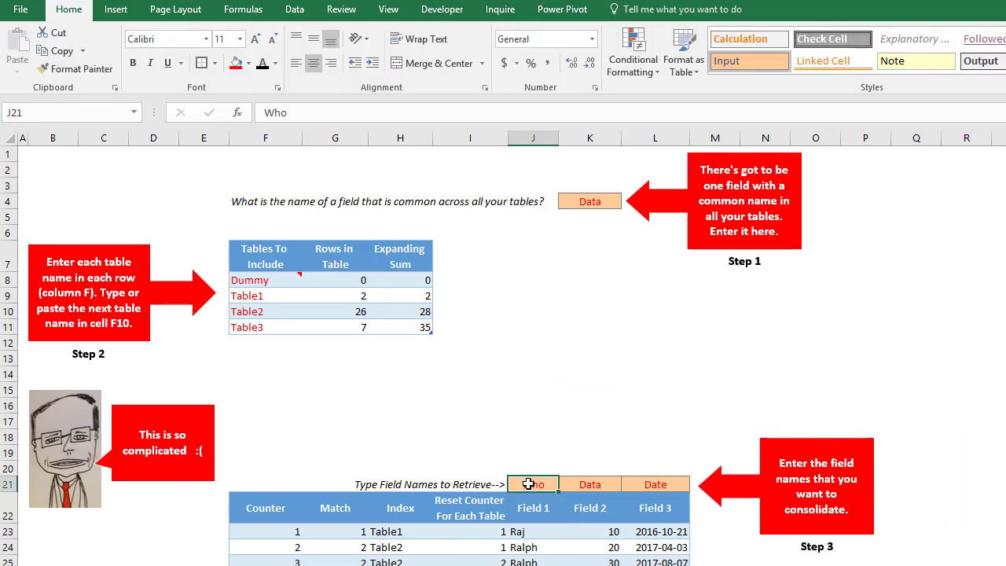
click(578, 485)
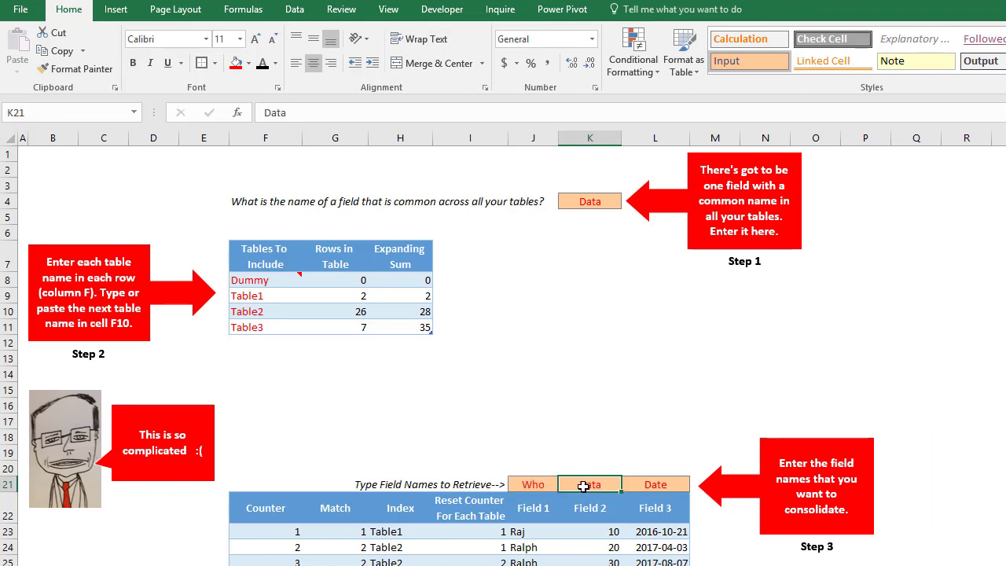
click(642, 486)
key(ctrl+Page_Down)
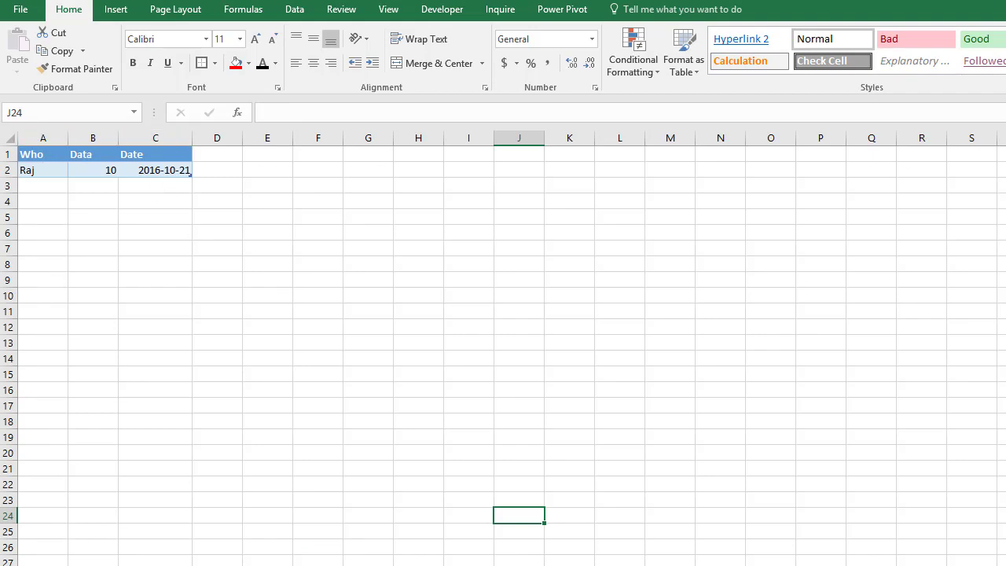
key(ctrl+Page_Up)
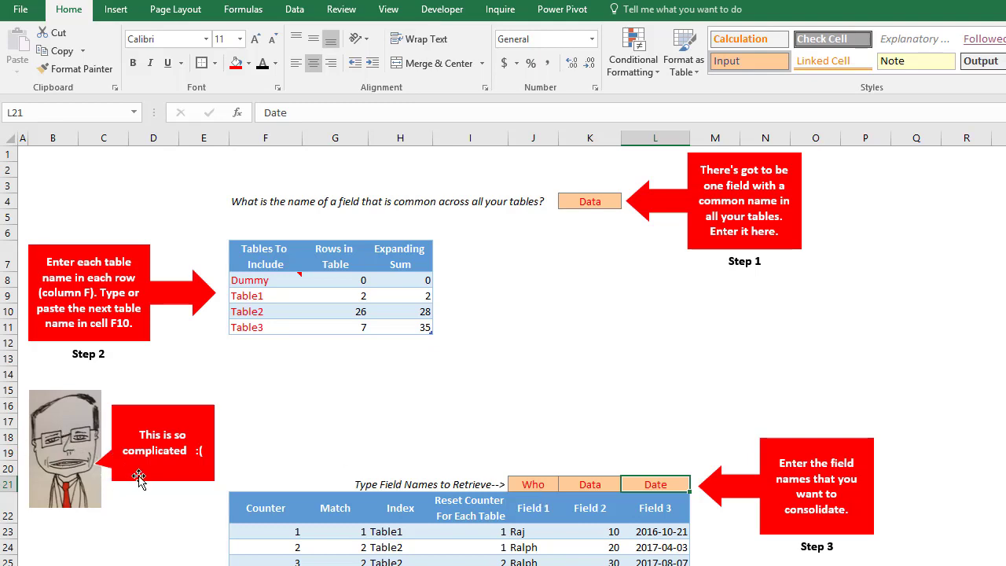
Examine the Step 4 cell W11 and review the consolidated table down to its last row and the expansion note beside it.
click(1005, 327)
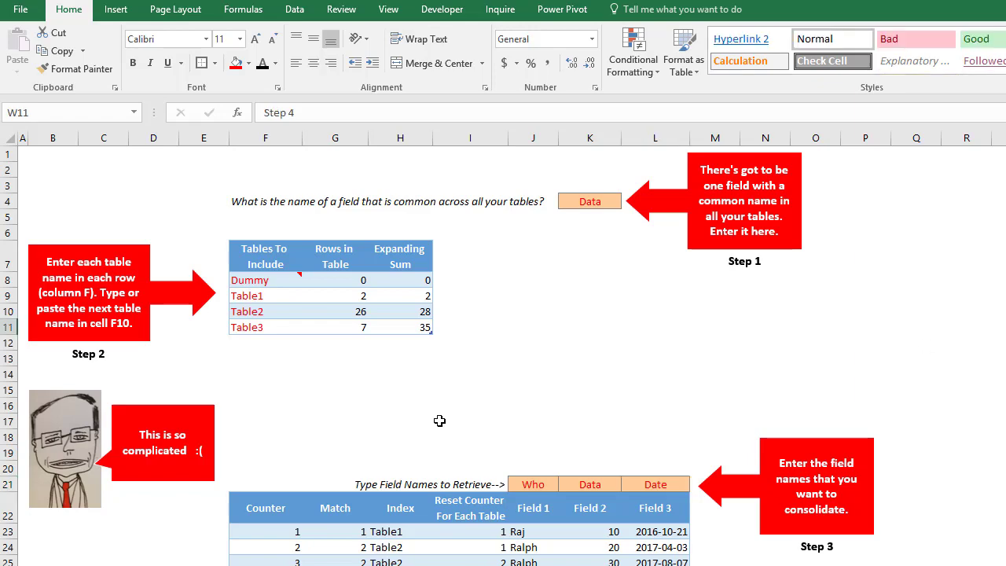
scroll(440, 421, down, 9)
scroll(467, 344, down, 3)
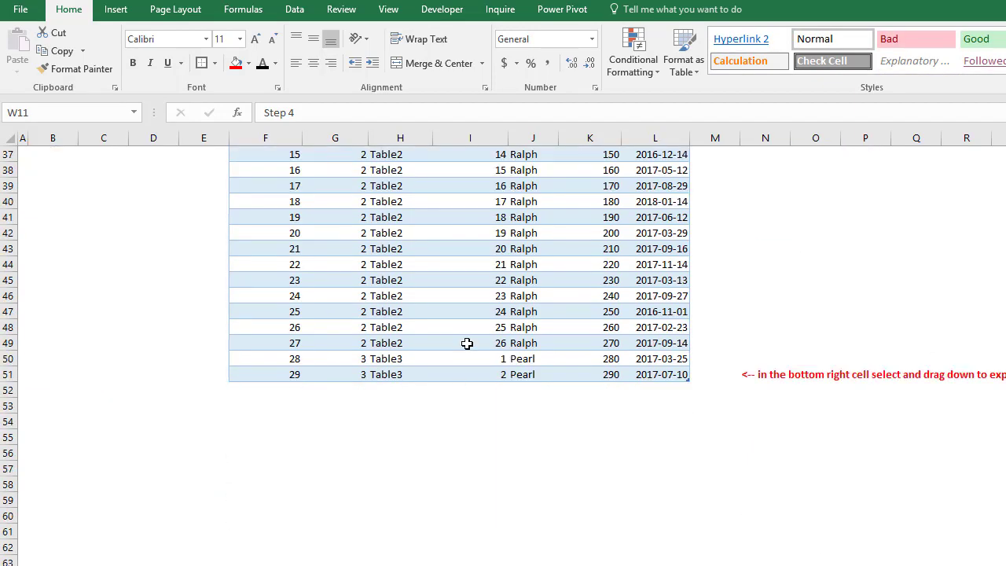
scroll(466, 343, up, 12)
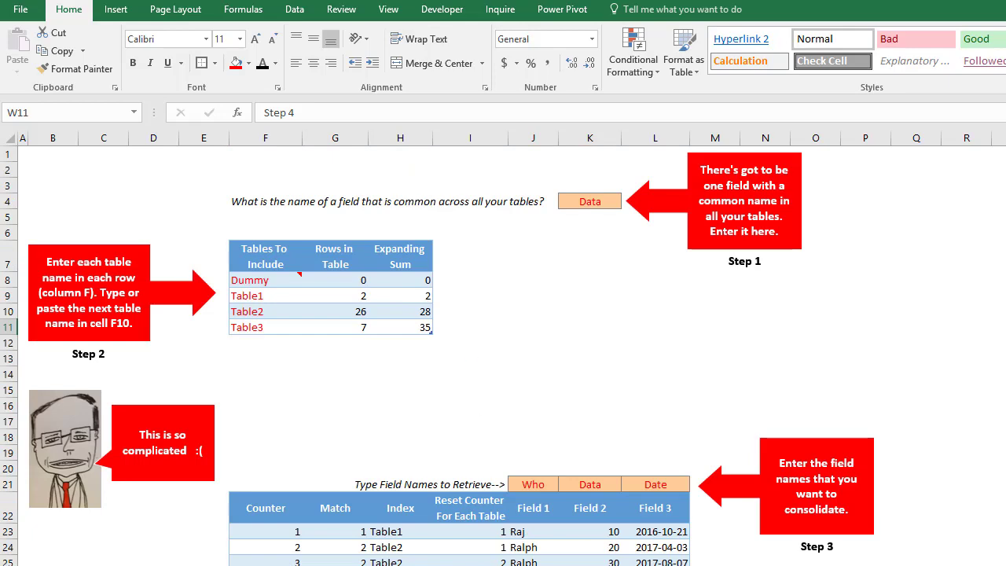
scroll(431, 500, down, 9)
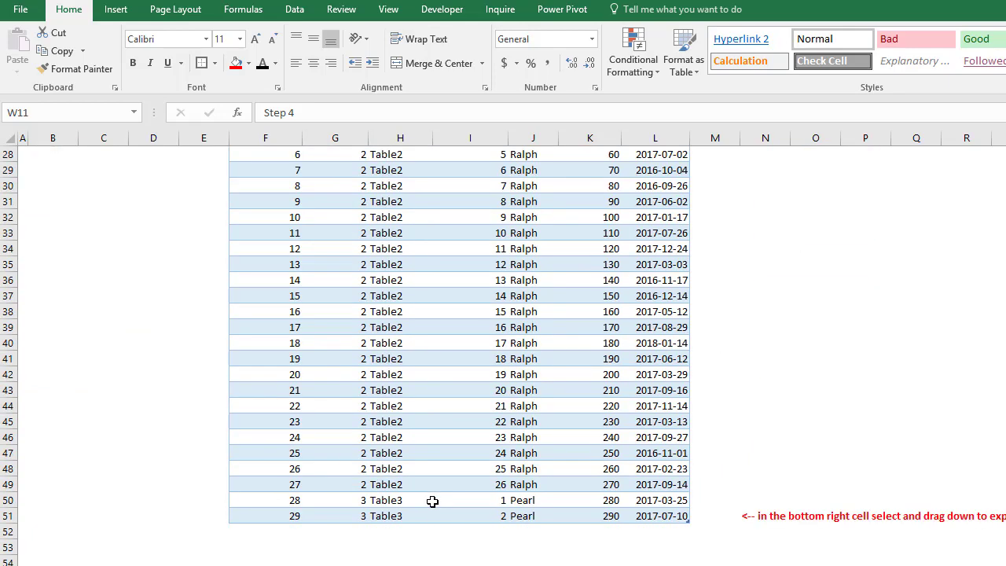
scroll(431, 500, up, 9)
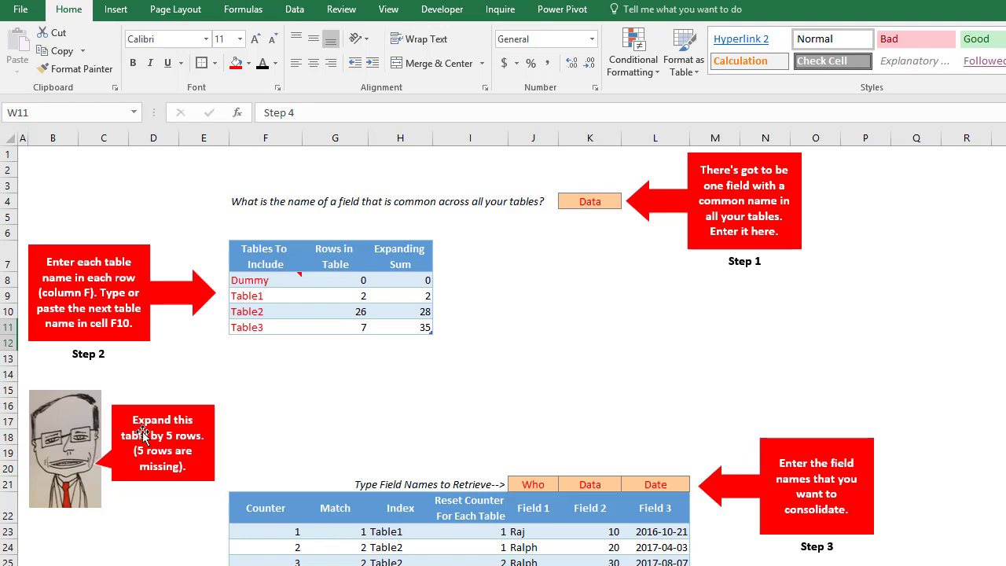
Extend the consolidated table down to row 62 and move the cartoon callout next to the table's upper rows.
drag(154, 452, 267, 464)
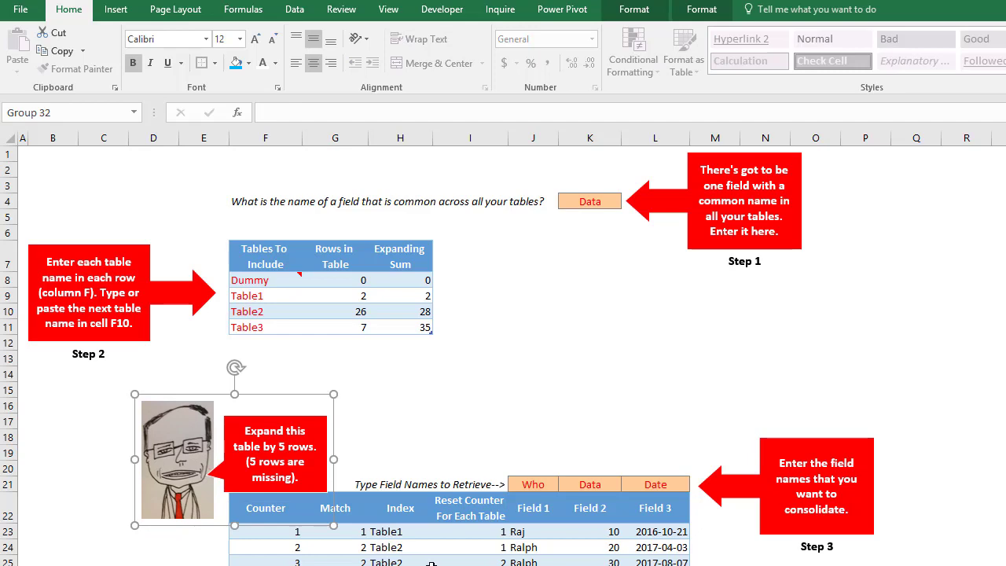
click(416, 561)
scroll(472, 533, down, 9)
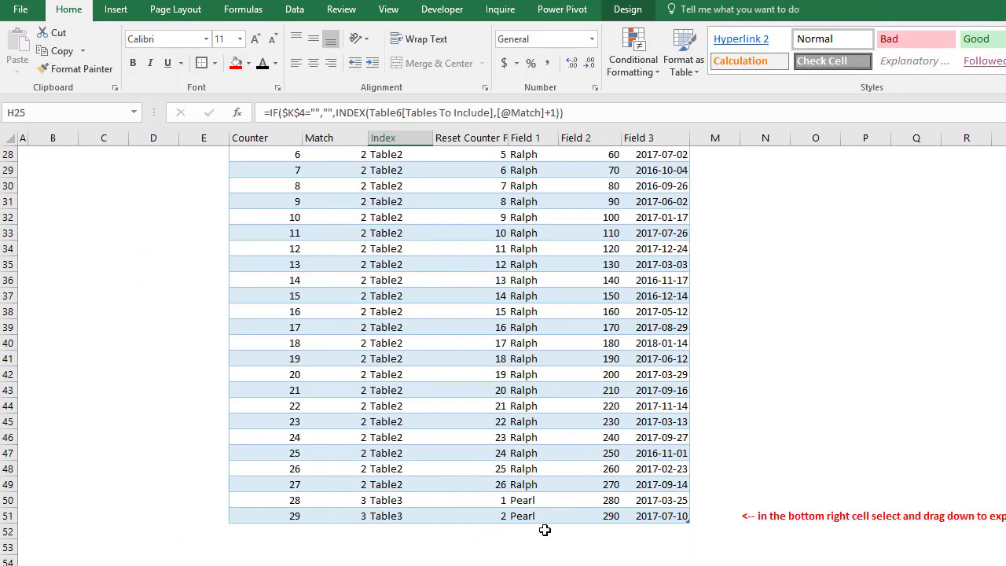
scroll(545, 530, down, 3)
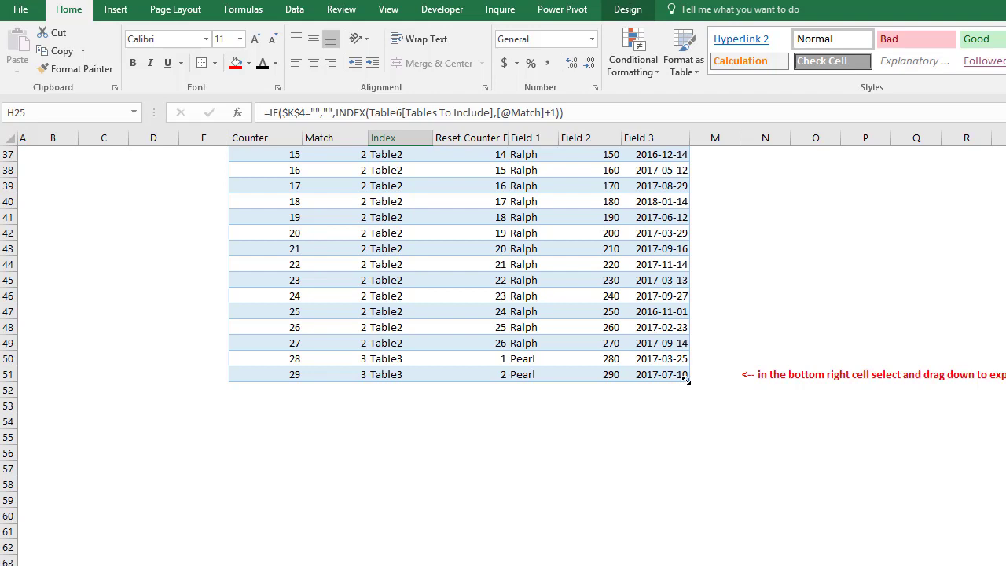
drag(686, 389, 670, 553)
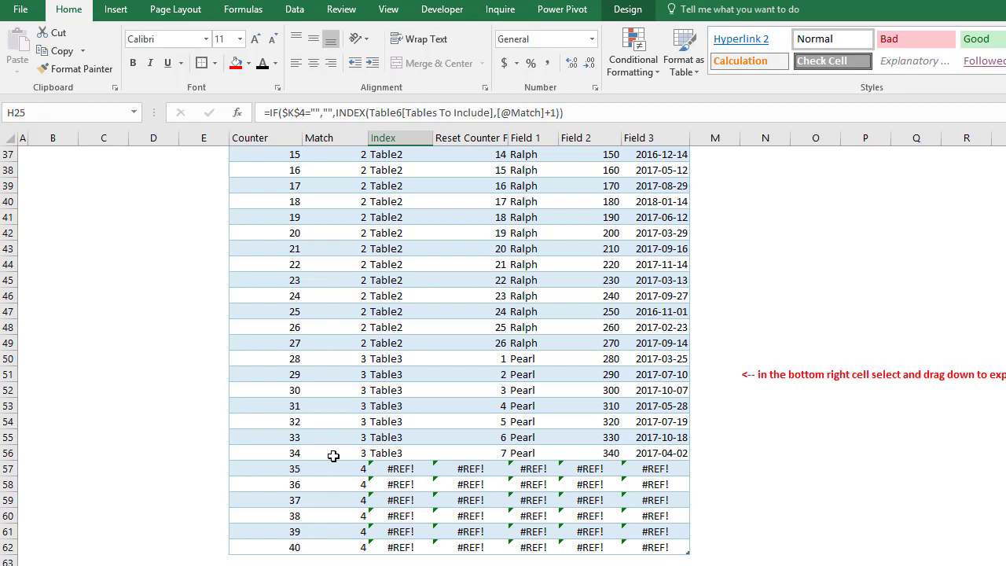
scroll(342, 458, up, 12)
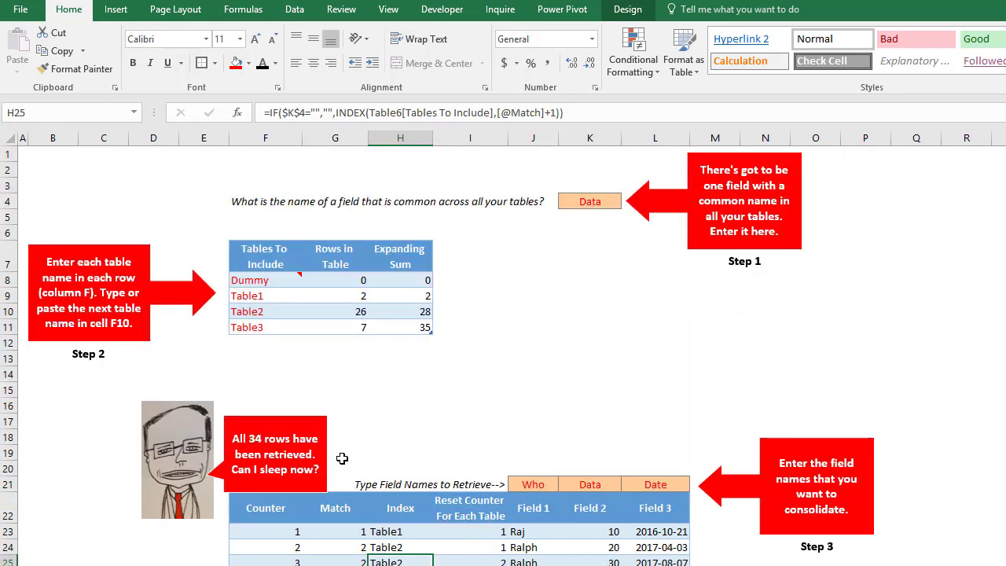
drag(271, 421, 237, 457)
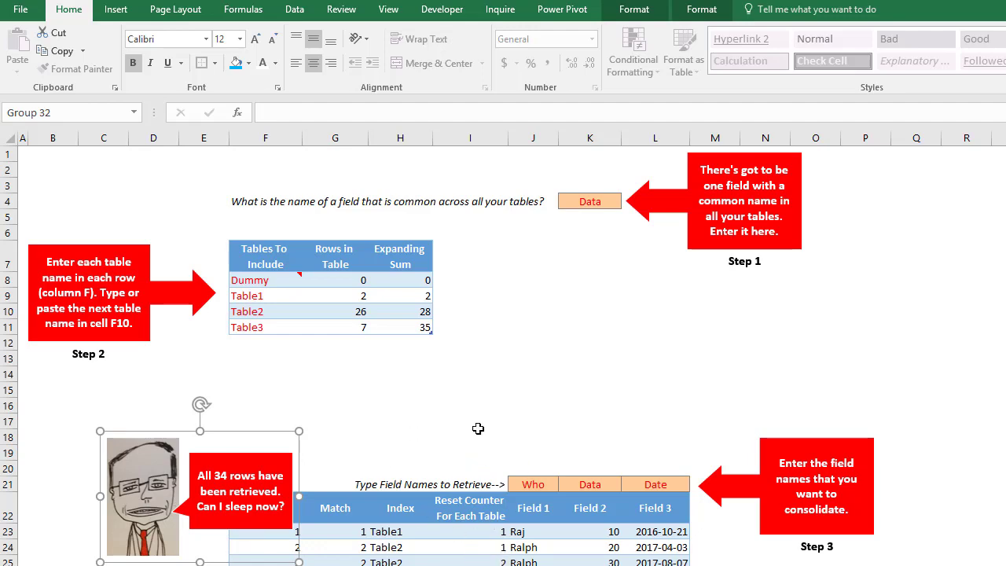
View the Get & Transform sheet and the learning links sheet, and switch to the browser to show the Power Query Academy course page.
key(ctrl+Page_Down)
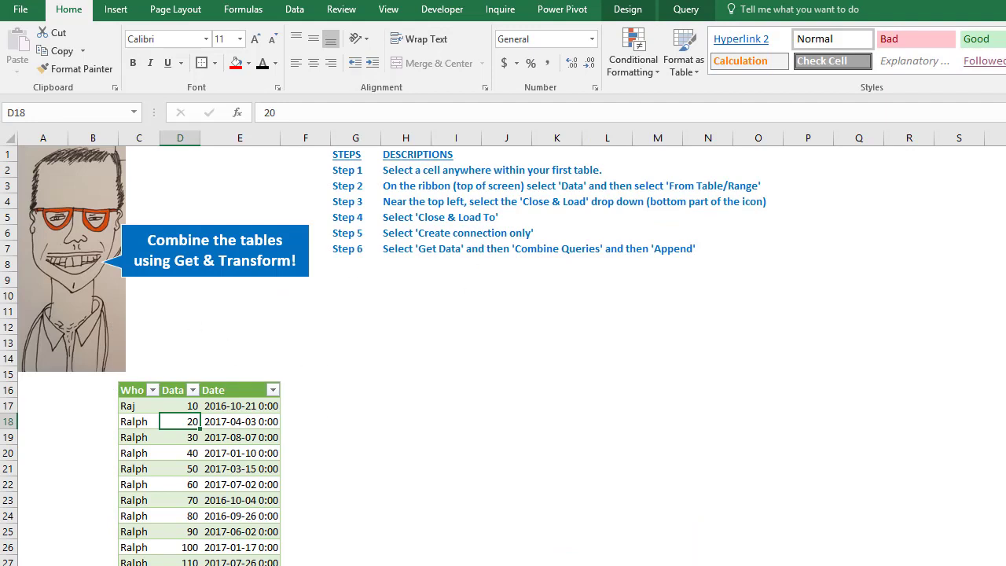
key(ctrl+Page_Down)
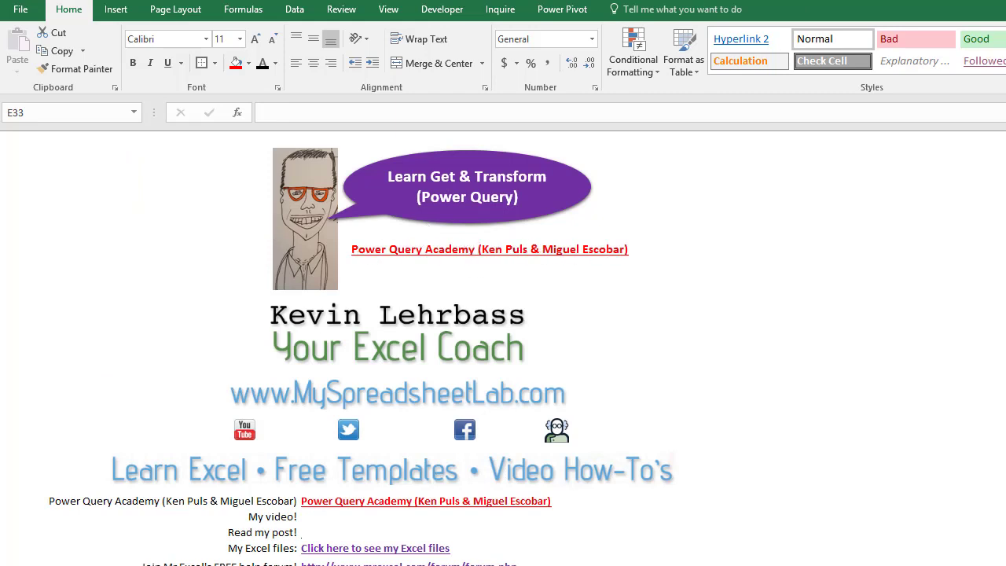
drag(0, 88, 428, 119)
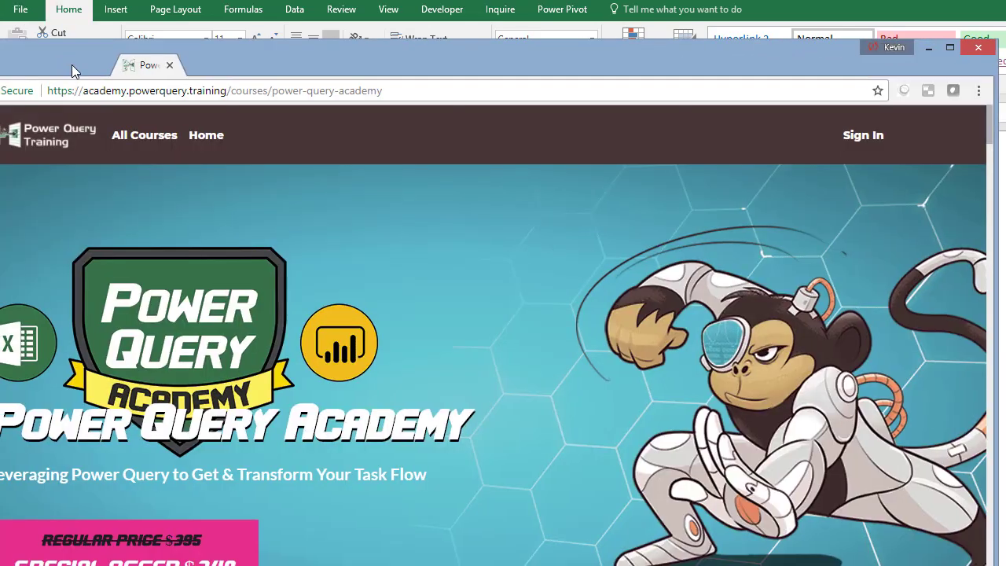
drag(71, 65, 120, 6)
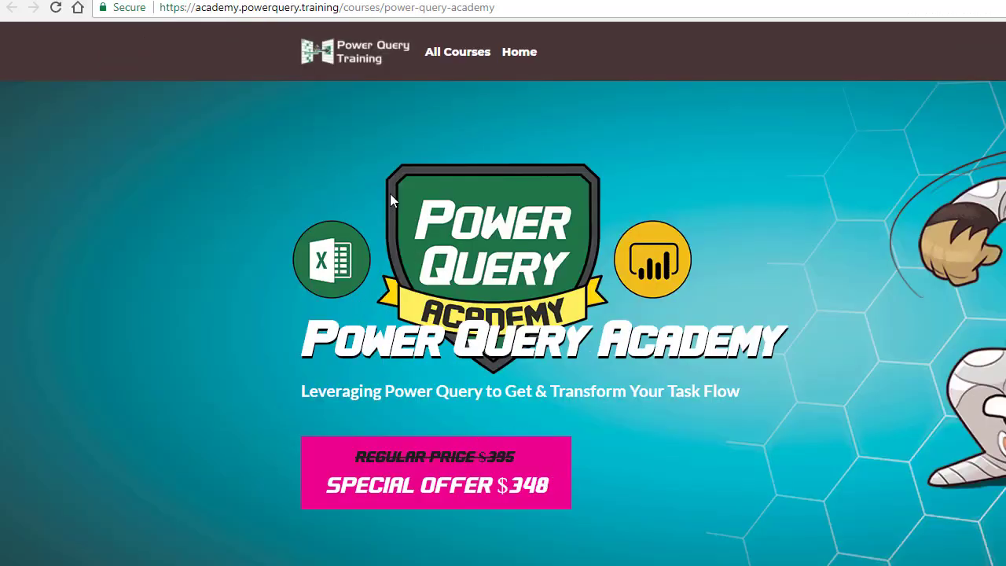
drag(953, 2, 952, 26)
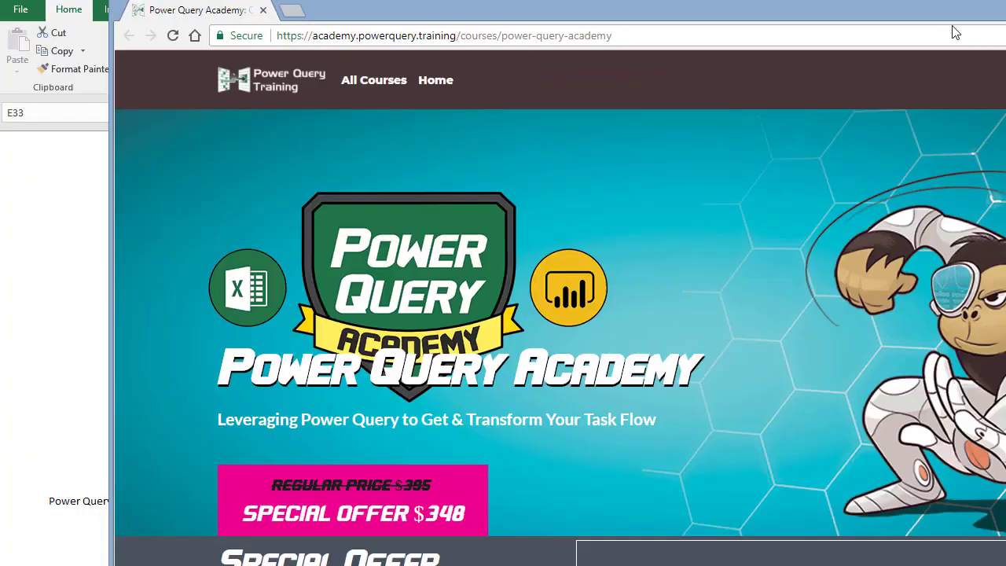
drag(418, 7, 229, 0)
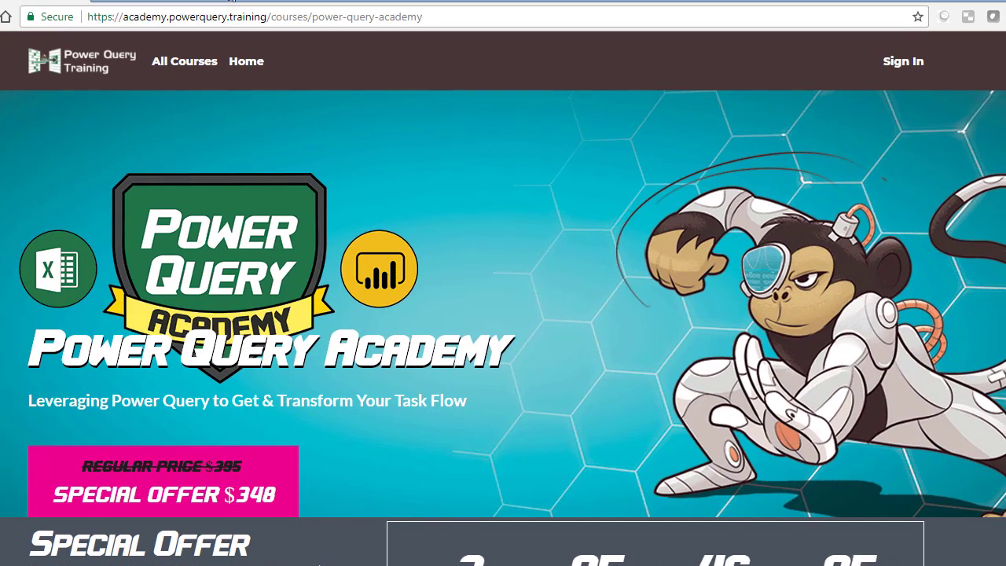